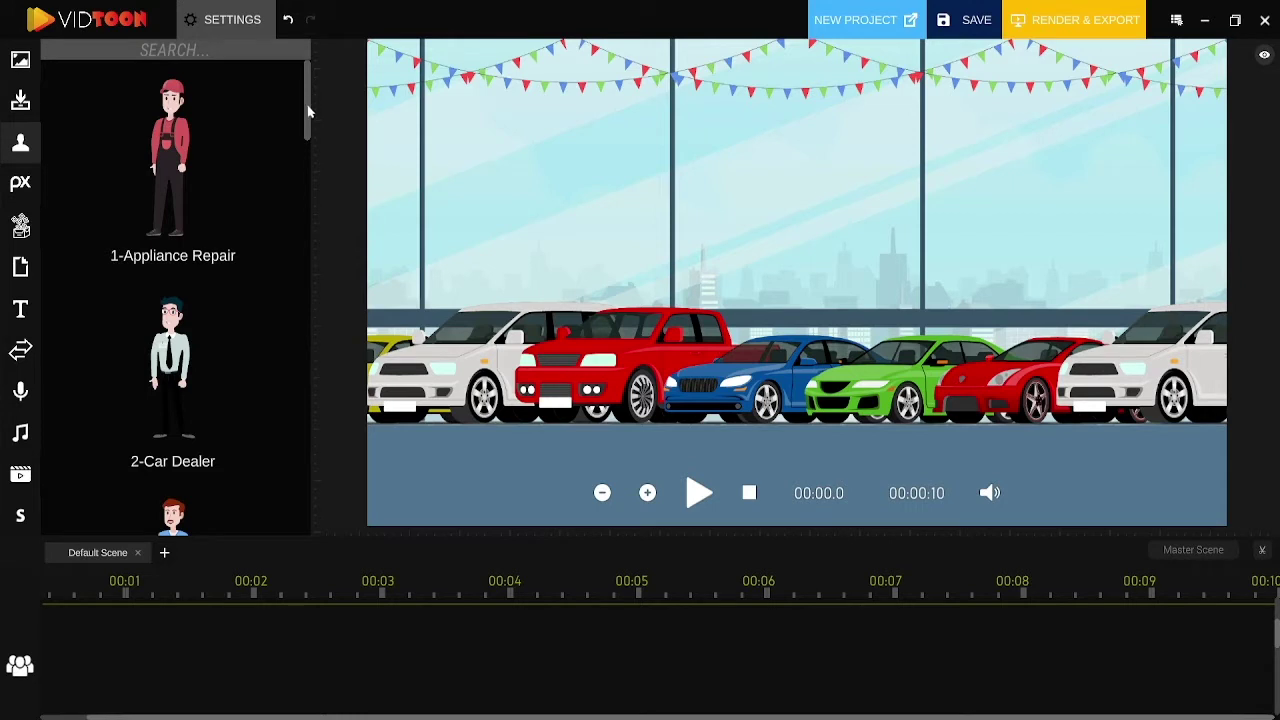
Search the characters for "busine" and add the Business Man character to the start of the timeline
drag(308, 112, 247, 515)
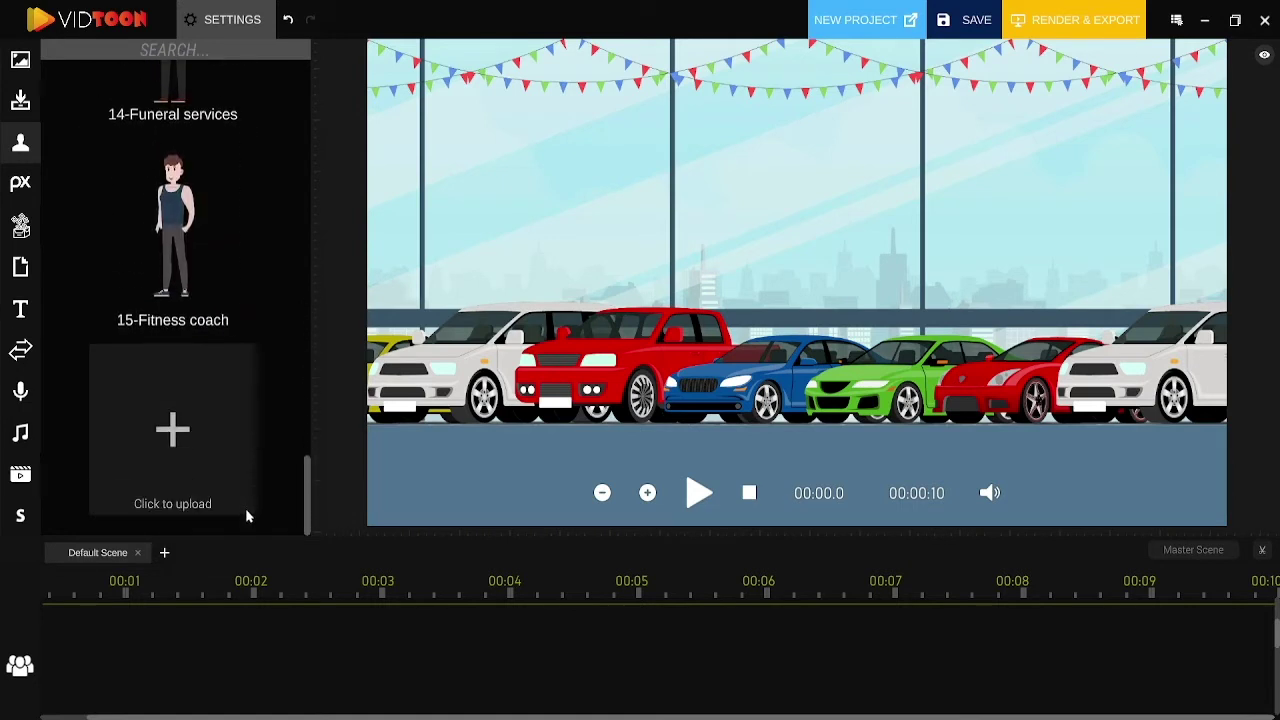
scroll(252, 500, up, 15)
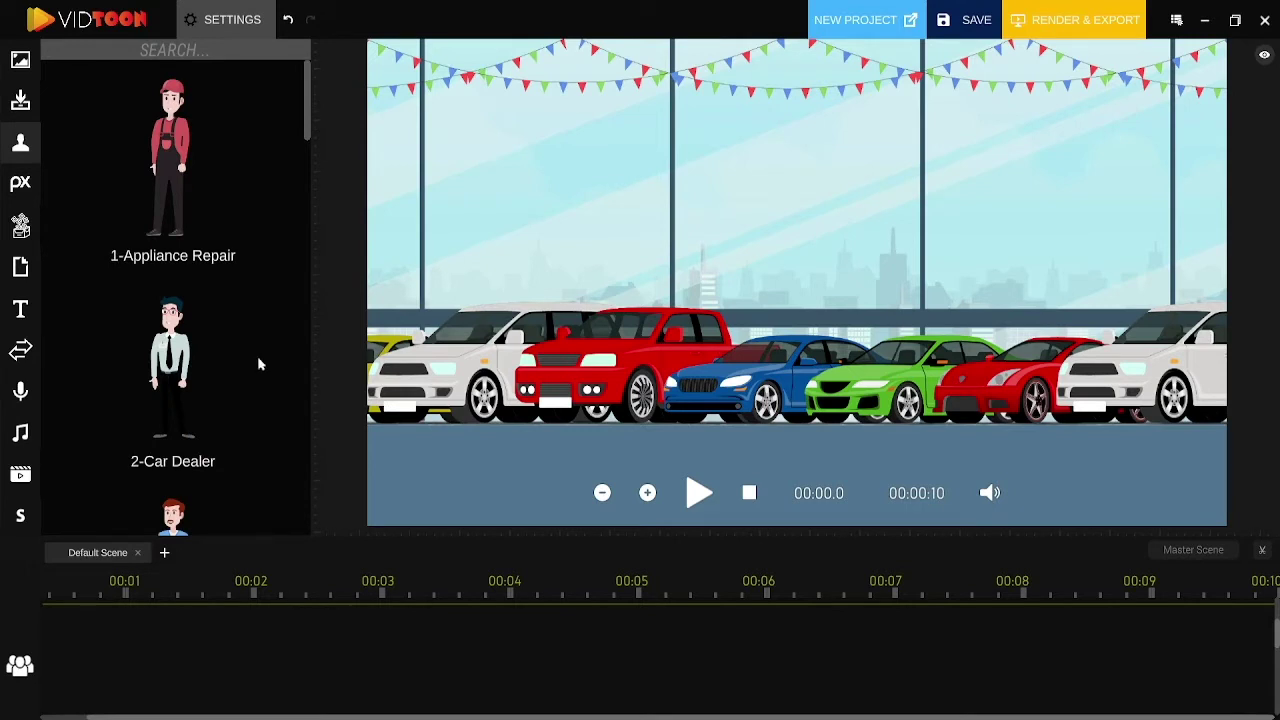
click(284, 55)
text(busine)
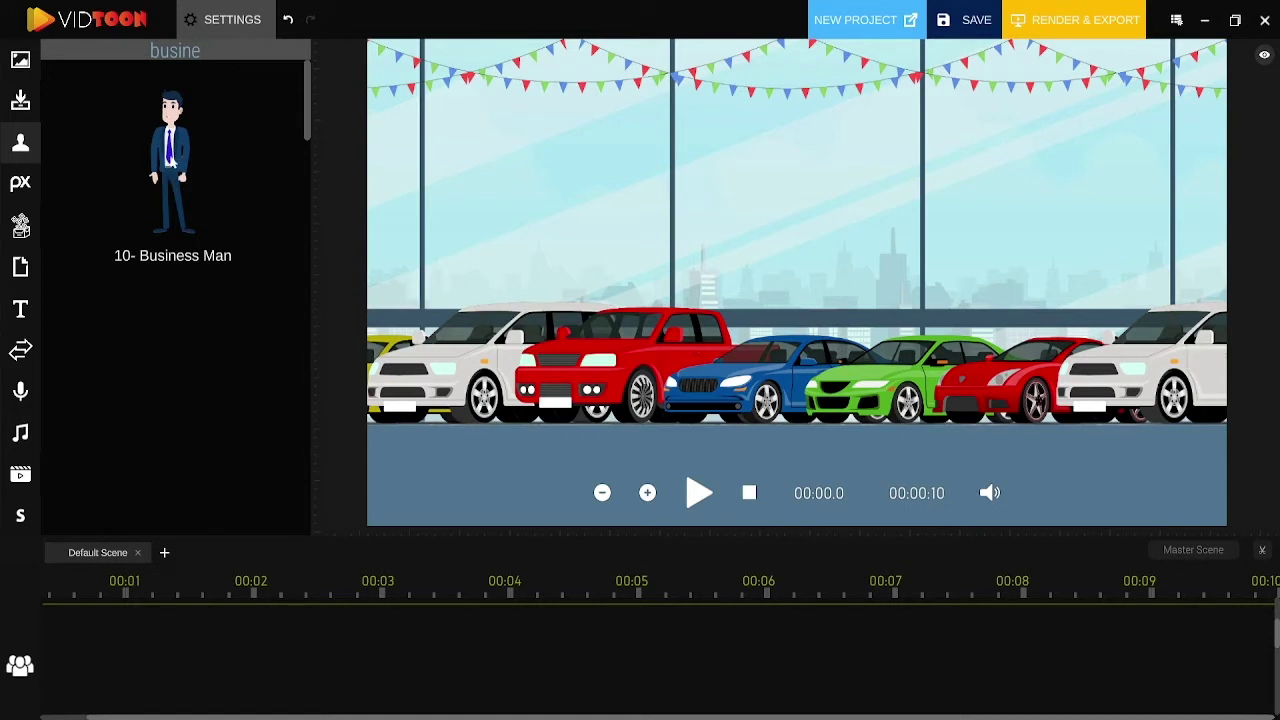
drag(172, 158, 251, 633)
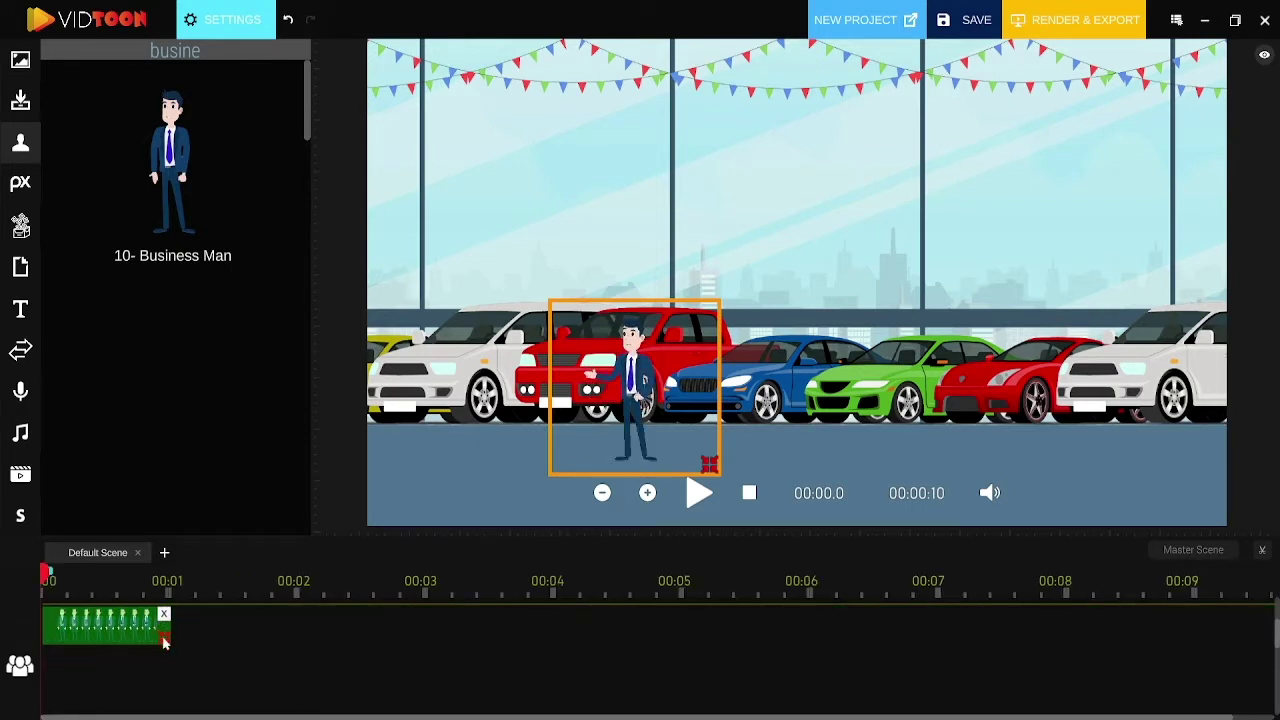
Stretch the Business Man clip toward the end of the timeline and shorten it to about 4 seconds
drag(278, 632, 1274, 612)
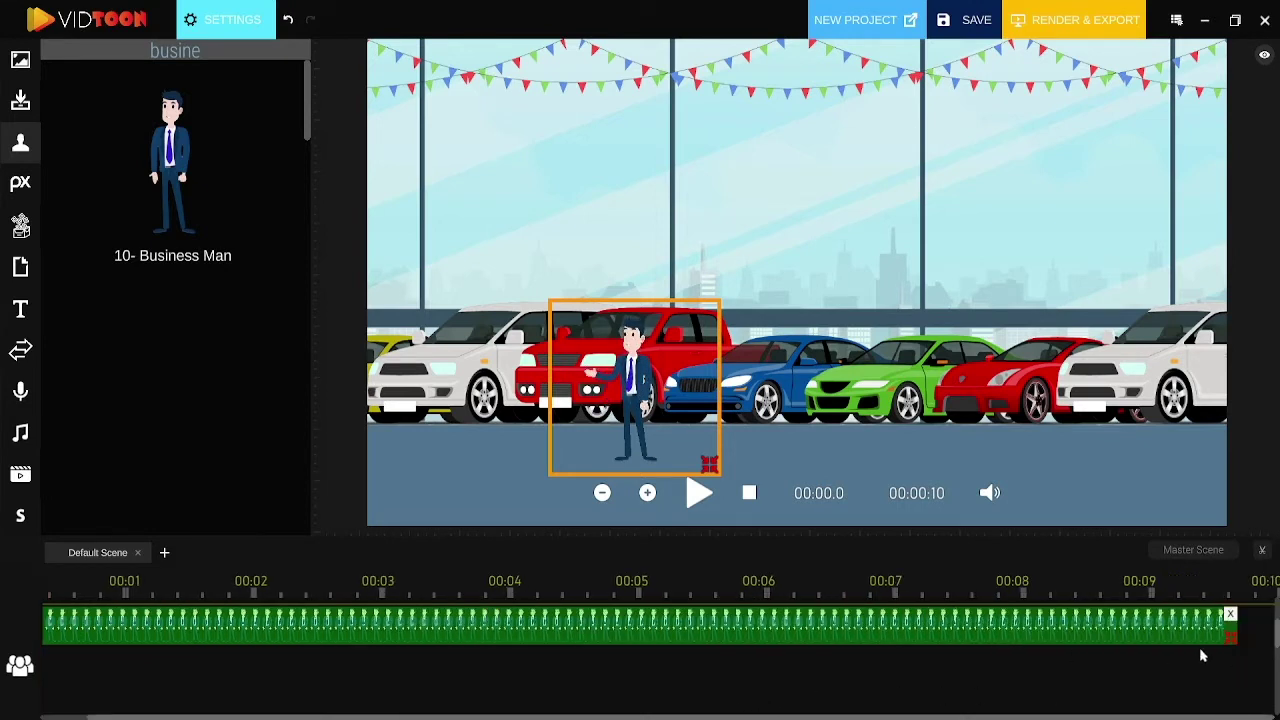
drag(1173, 645, 493, 641)
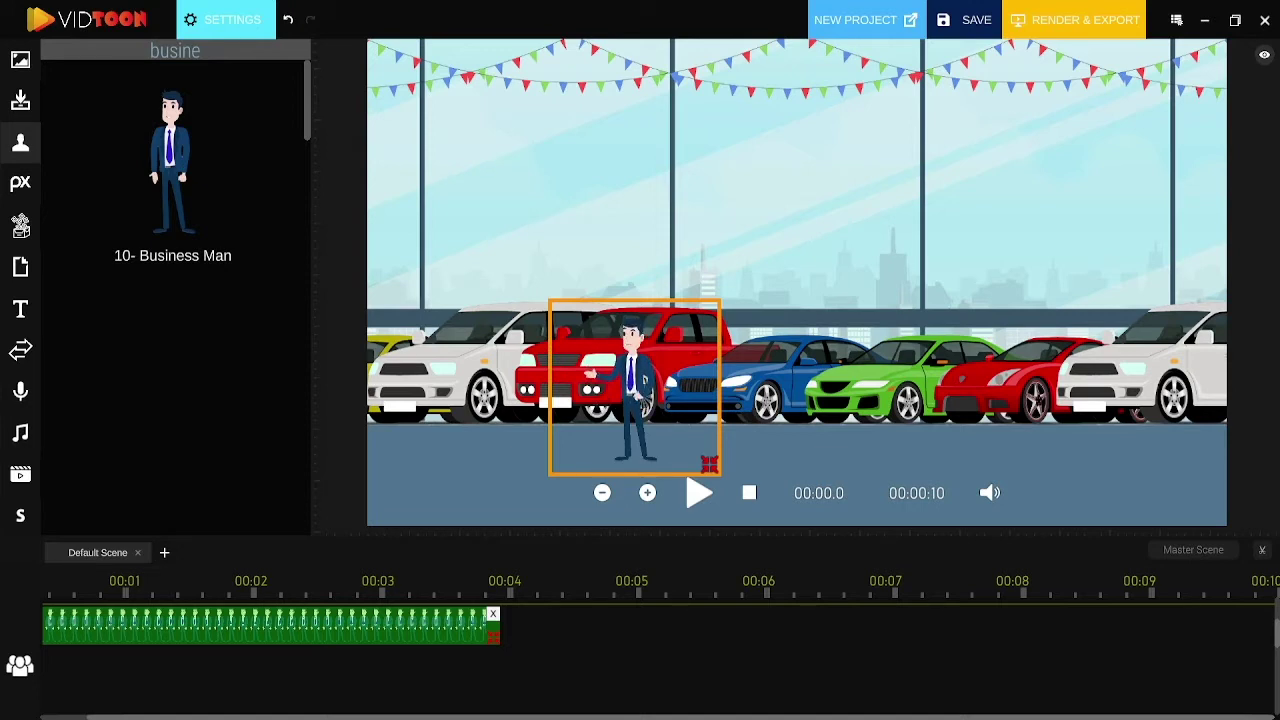
scroll(591, 676, up, 1)
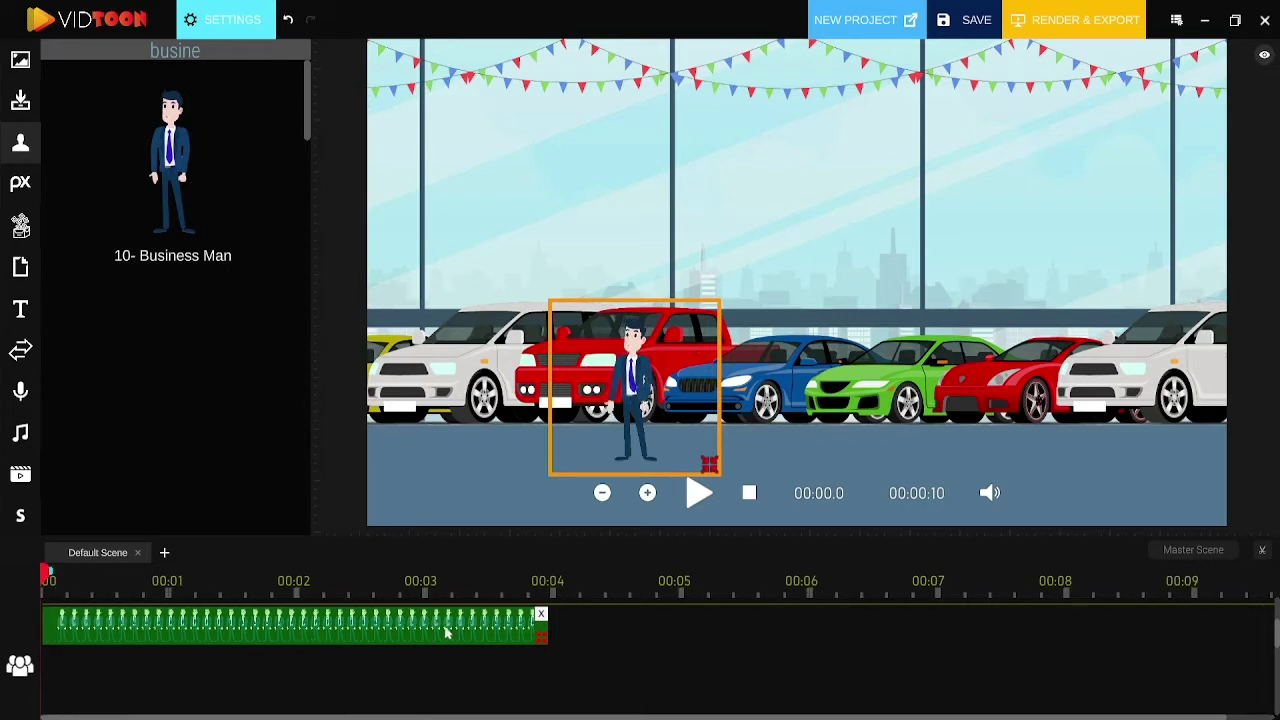
drag(487, 627, 230, 655)
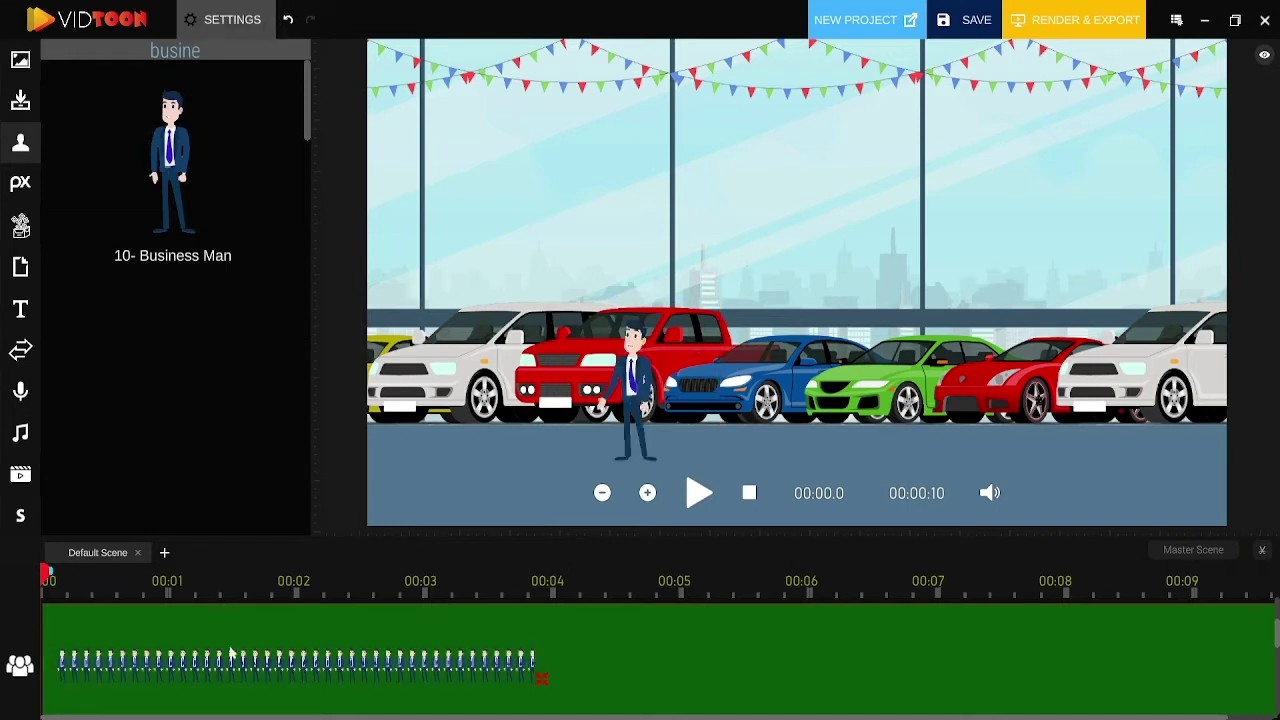
click(192, 616)
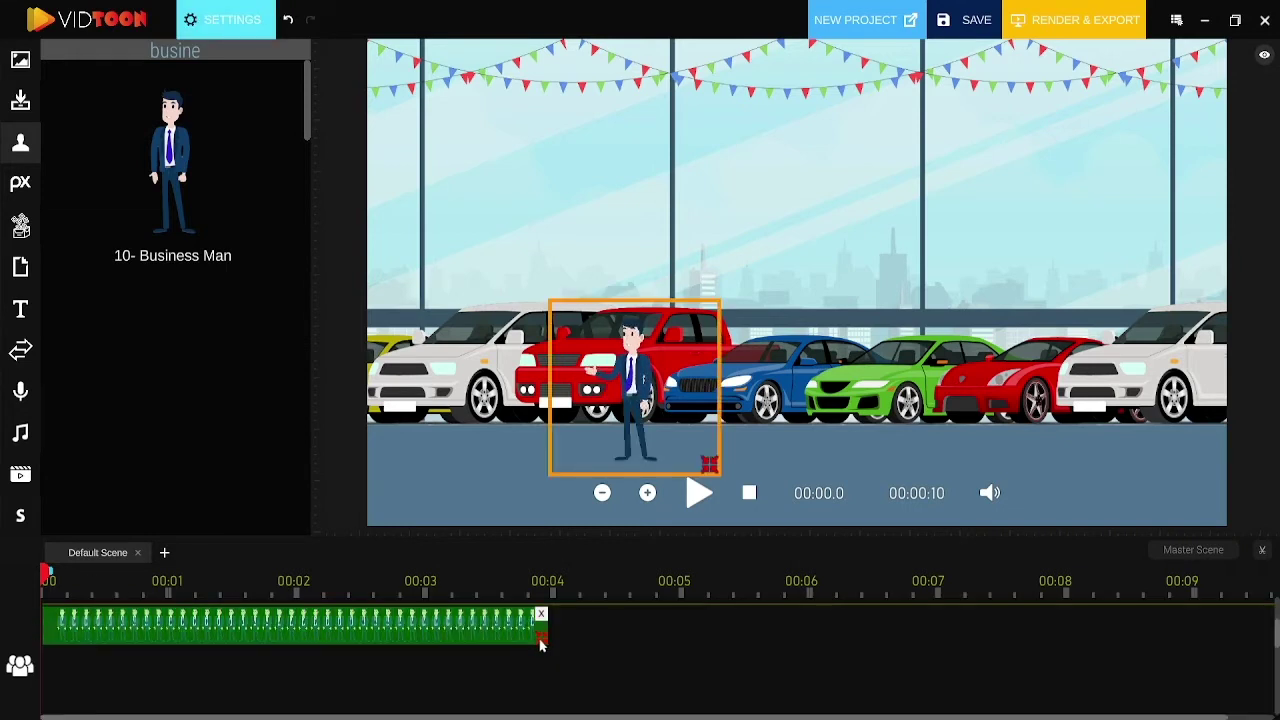
Extend the Business Man clip so it fills the full 10 seconds of the scene
drag(540, 645, 1040, 648)
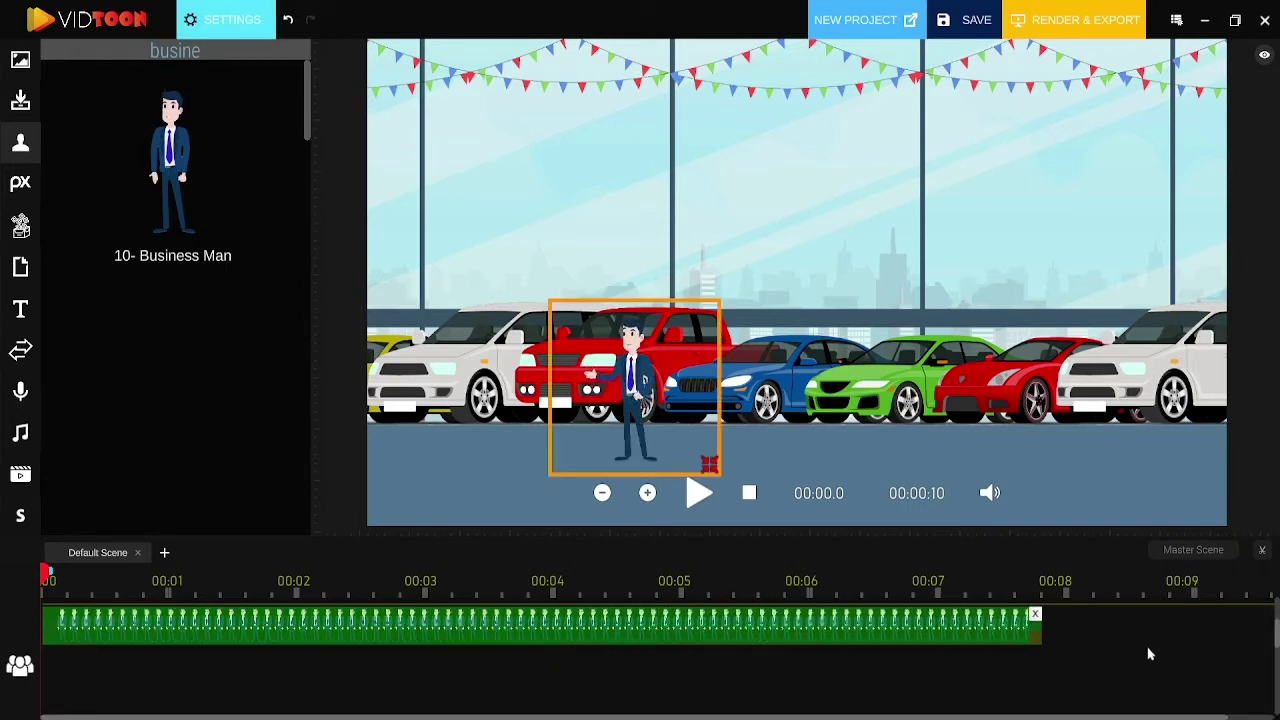
drag(1149, 654, 1276, 662)
drag(1178, 698, 553, 656)
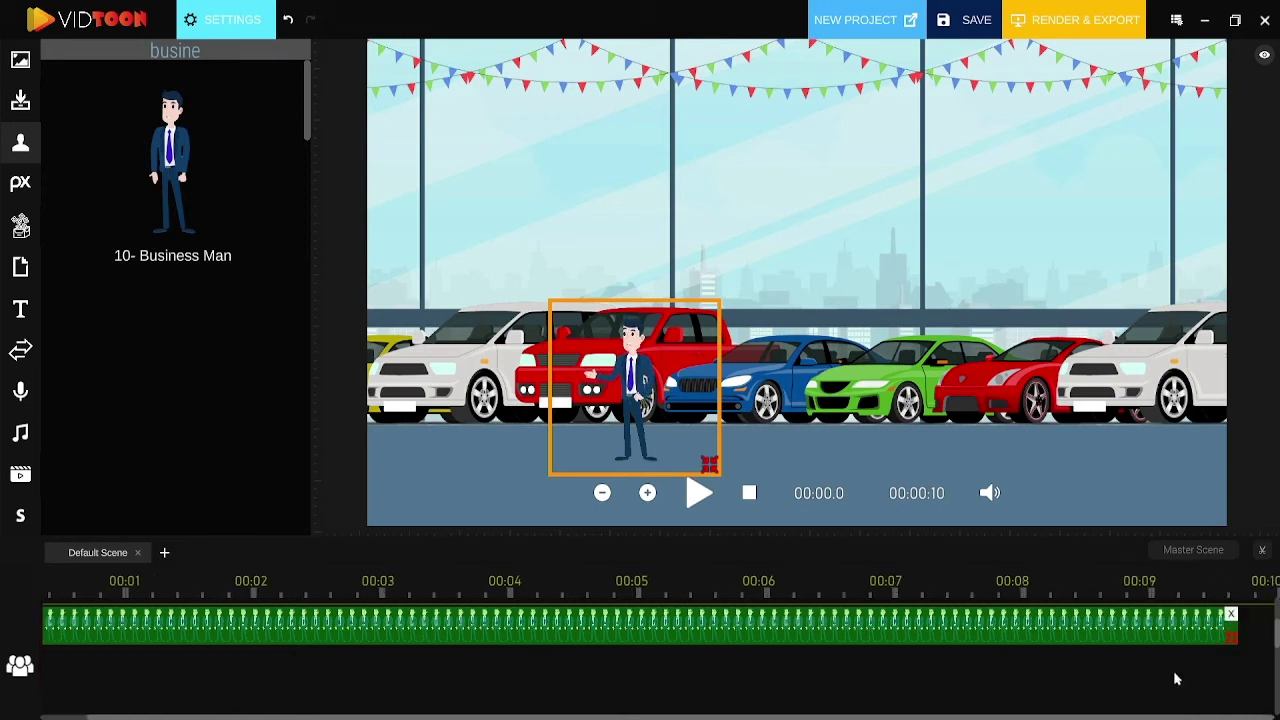
drag(1232, 640, 1264, 640)
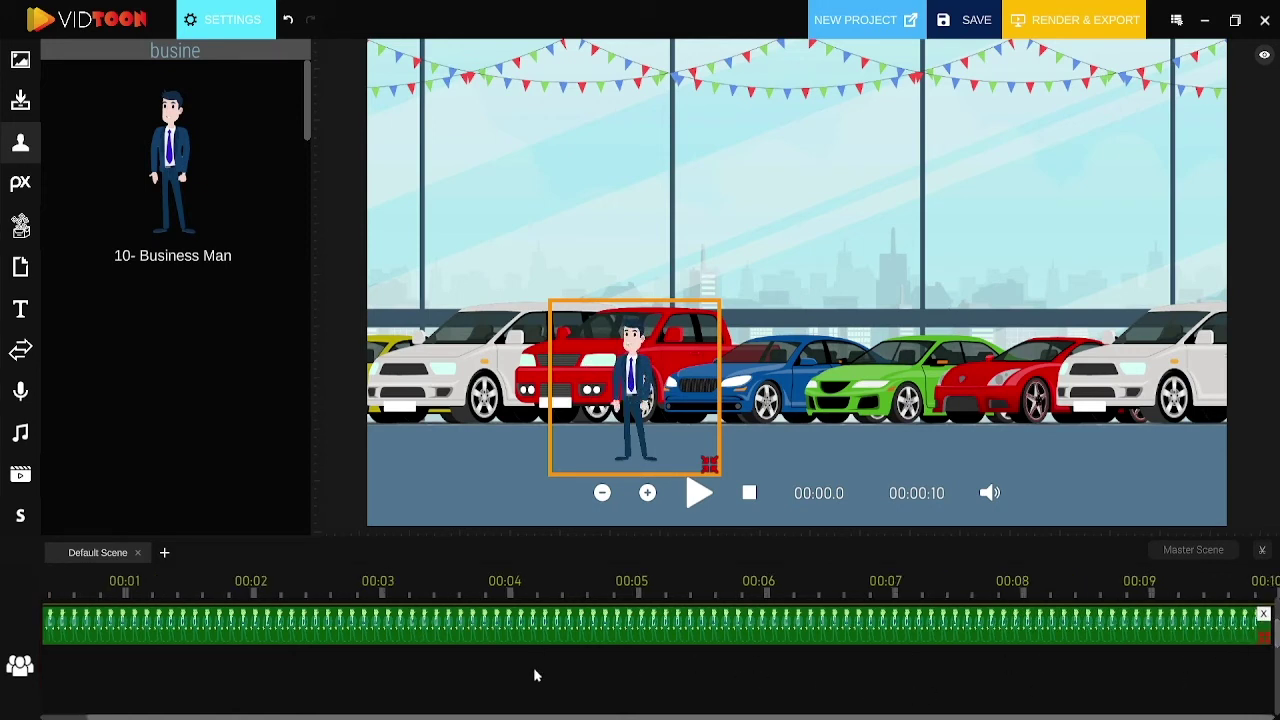
drag(534, 670, 1030, 643)
Enlarge the Business Man and place him in front of the cars on the right side of the scene
drag(650, 375, 749, 123)
drag(781, 234, 1035, 360)
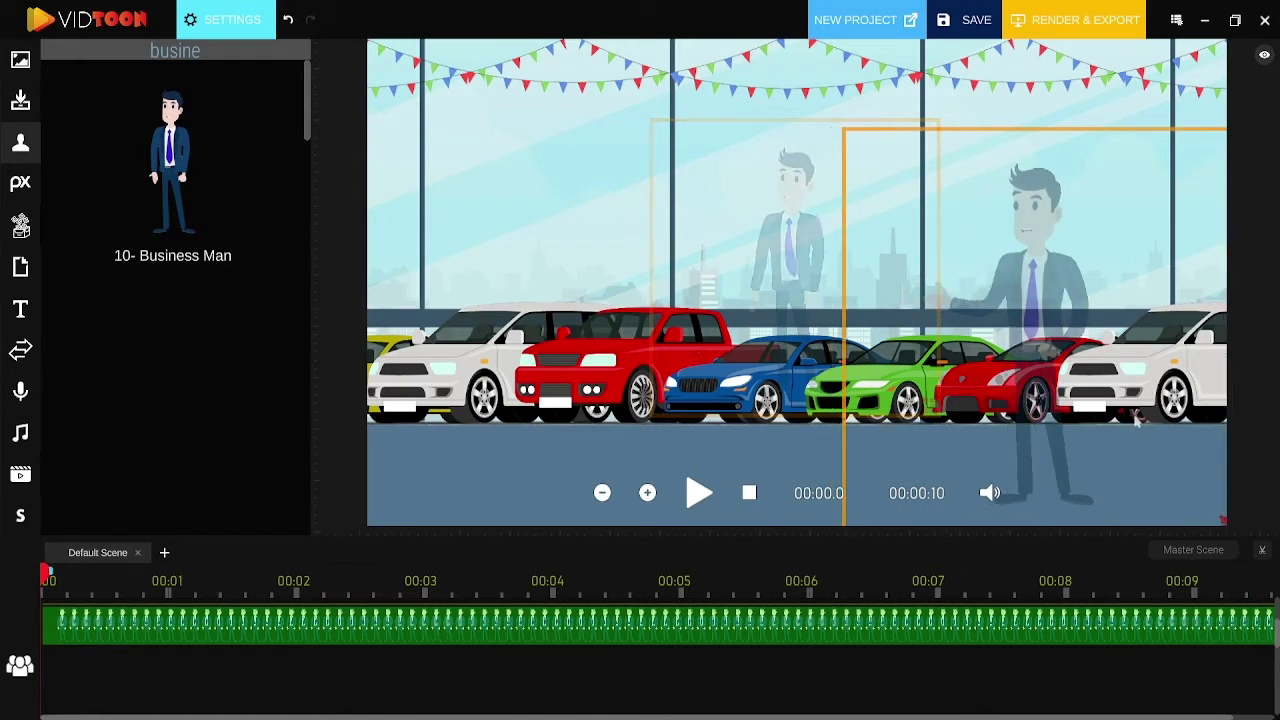
drag(1136, 418, 1136, 420)
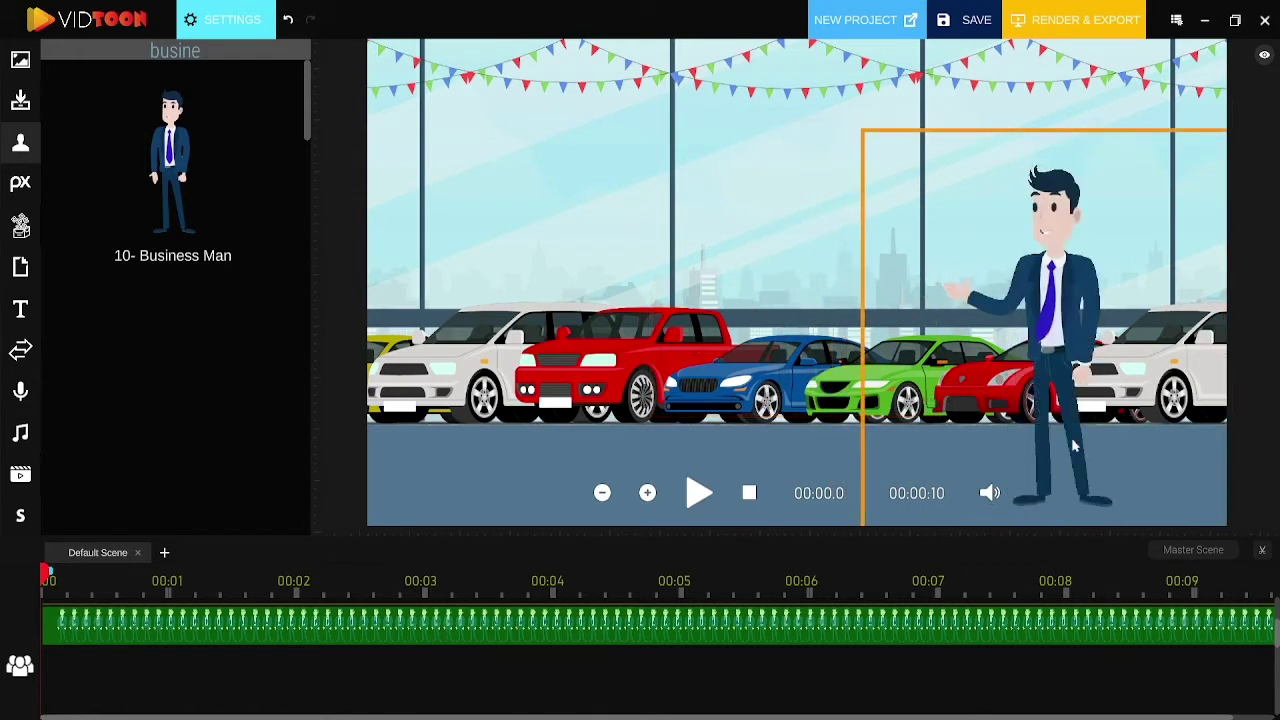
Open the Business Man's settings and examine his start time and duration values
click(236, 12)
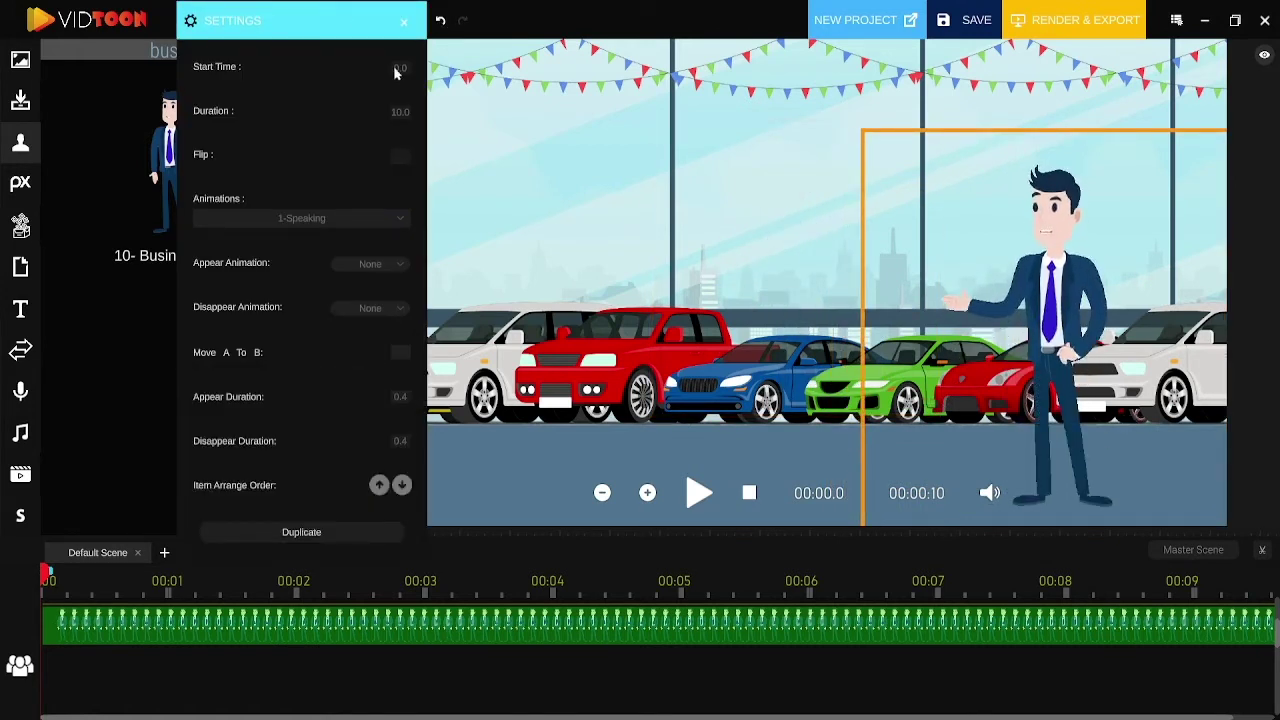
click(396, 70)
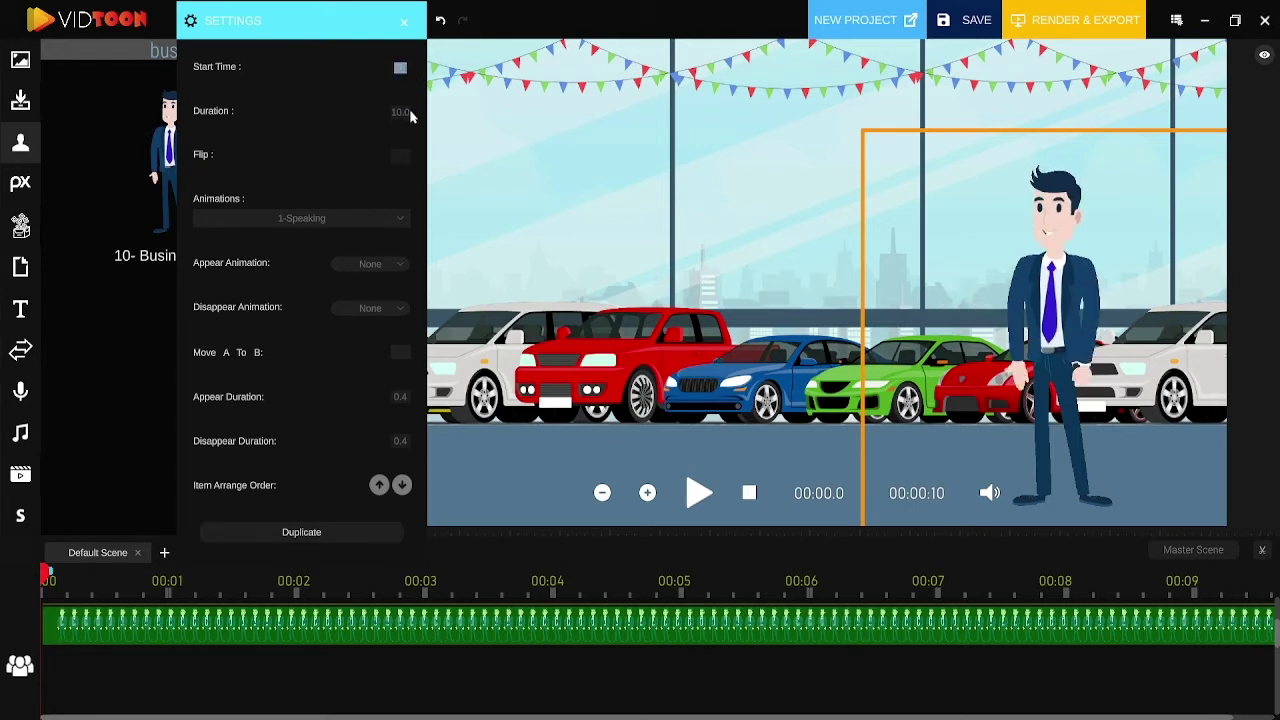
click(397, 116)
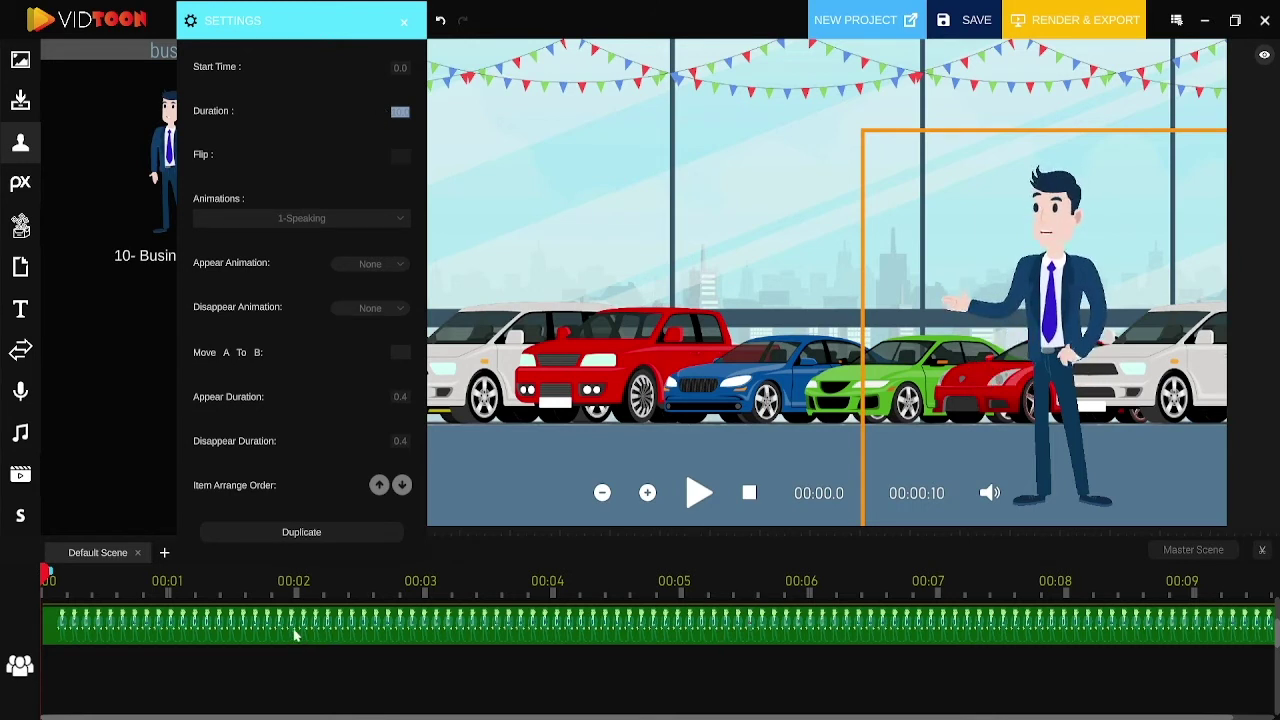
click(254, 632)
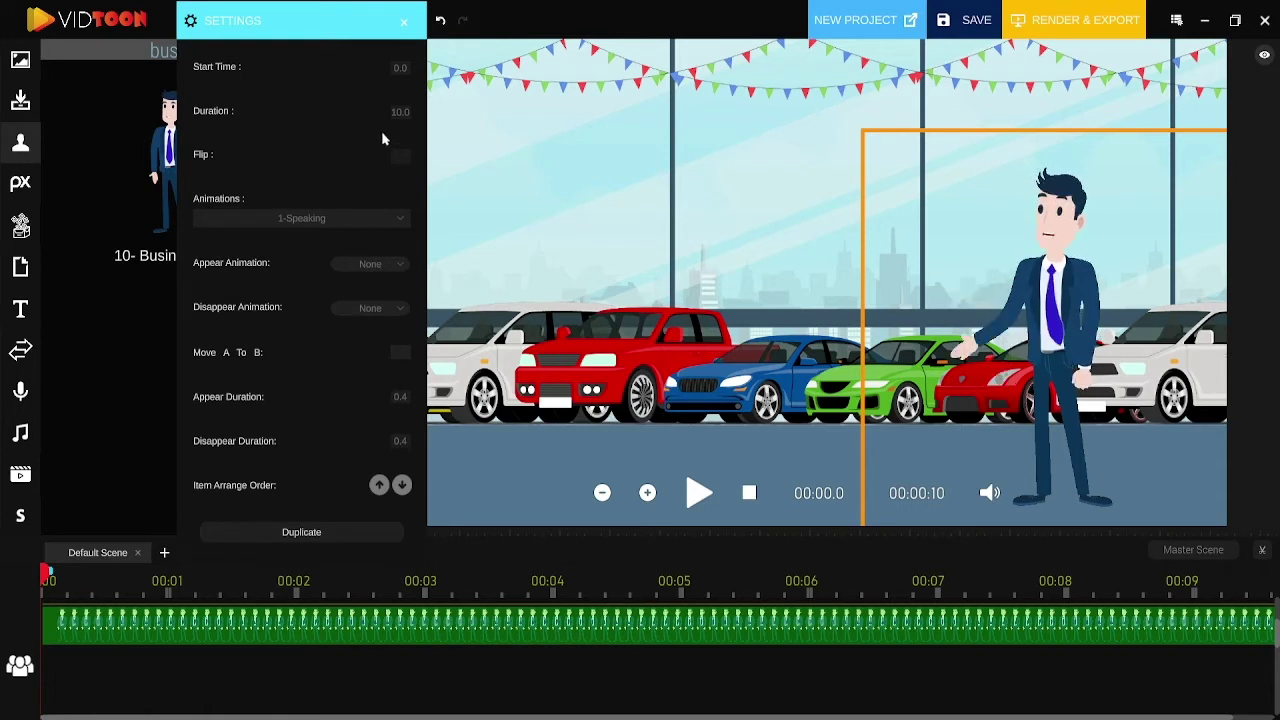
Move the character toward the middle of the scene and try the Flip option on and off
drag(980, 290, 781, 285)
drag(691, 281, 691, 281)
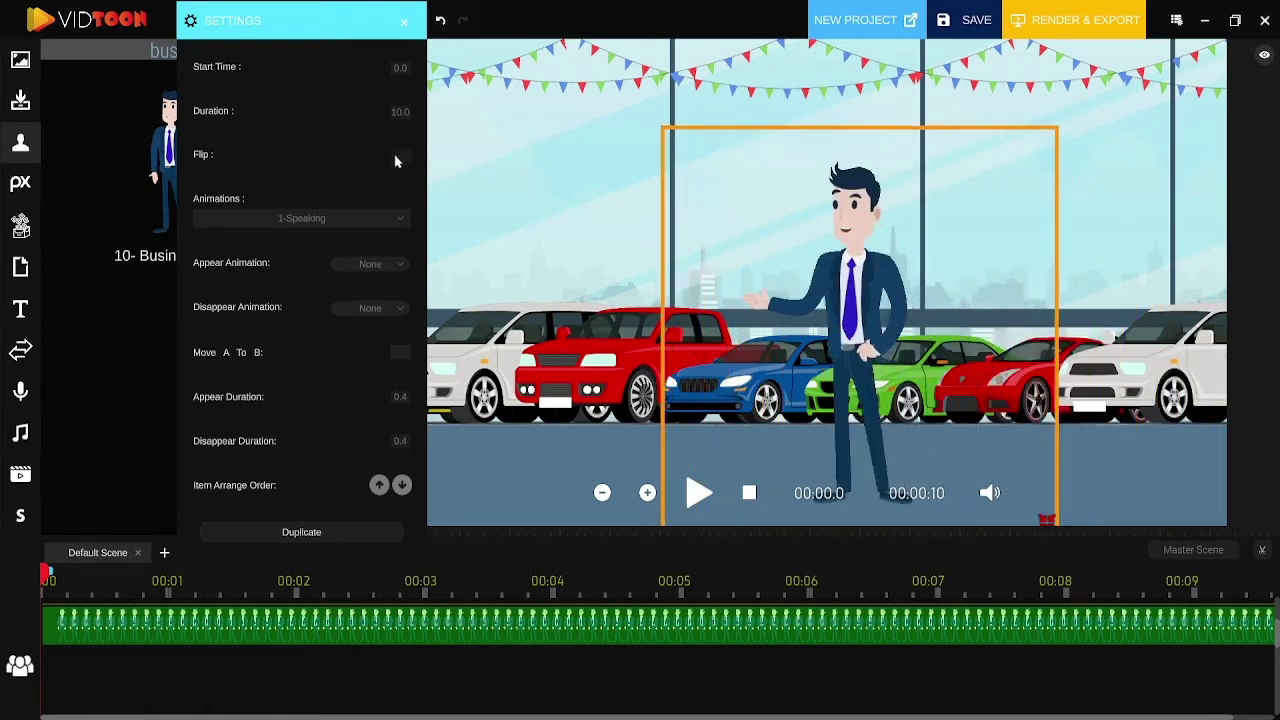
click(400, 157)
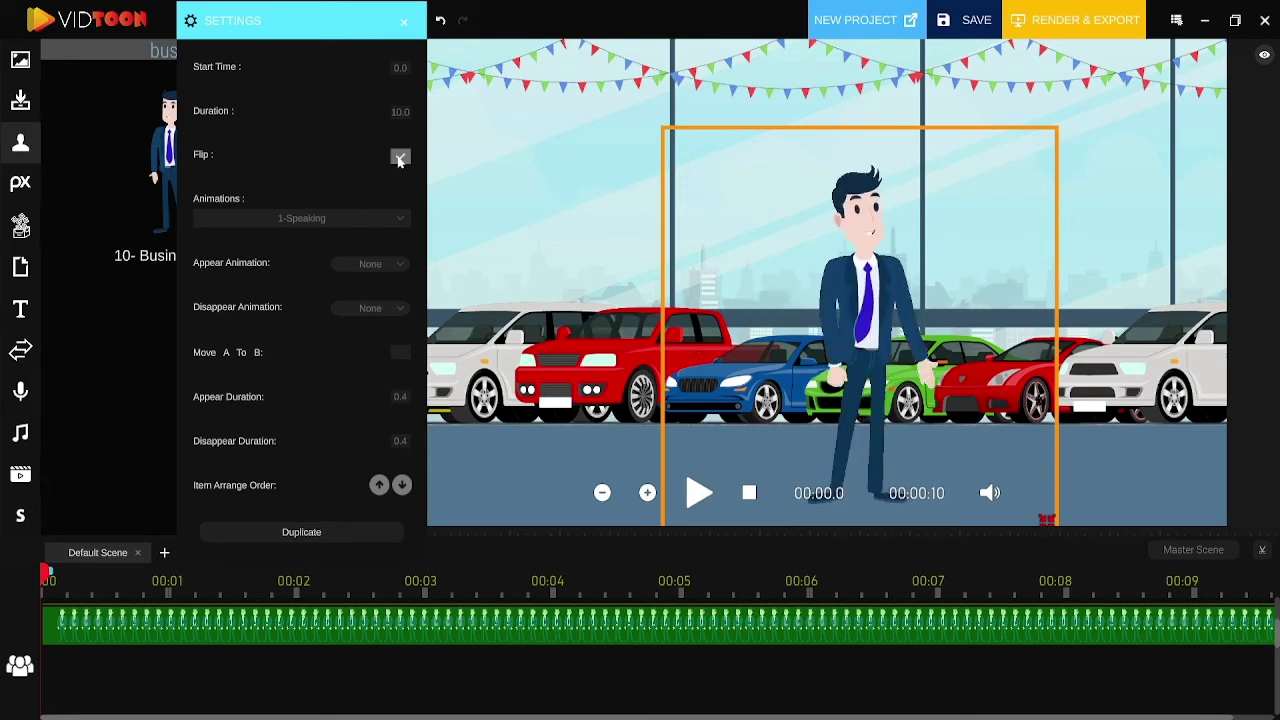
click(400, 157)
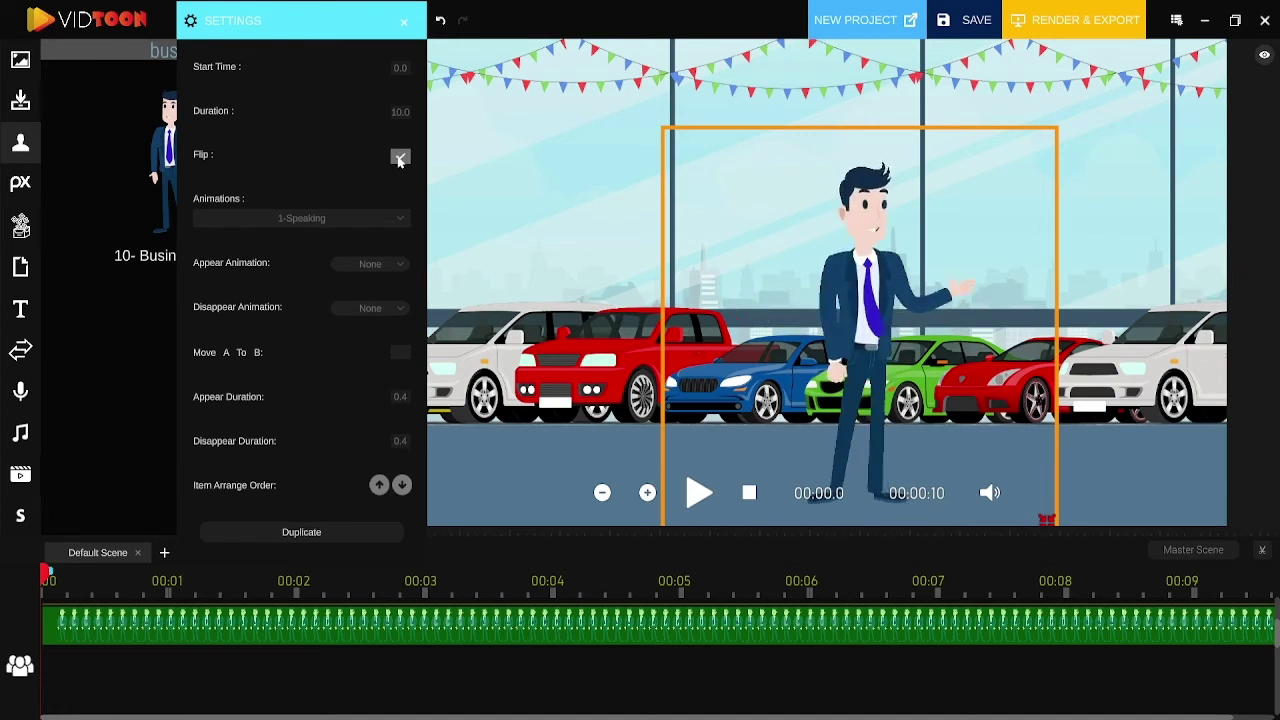
click(400, 157)
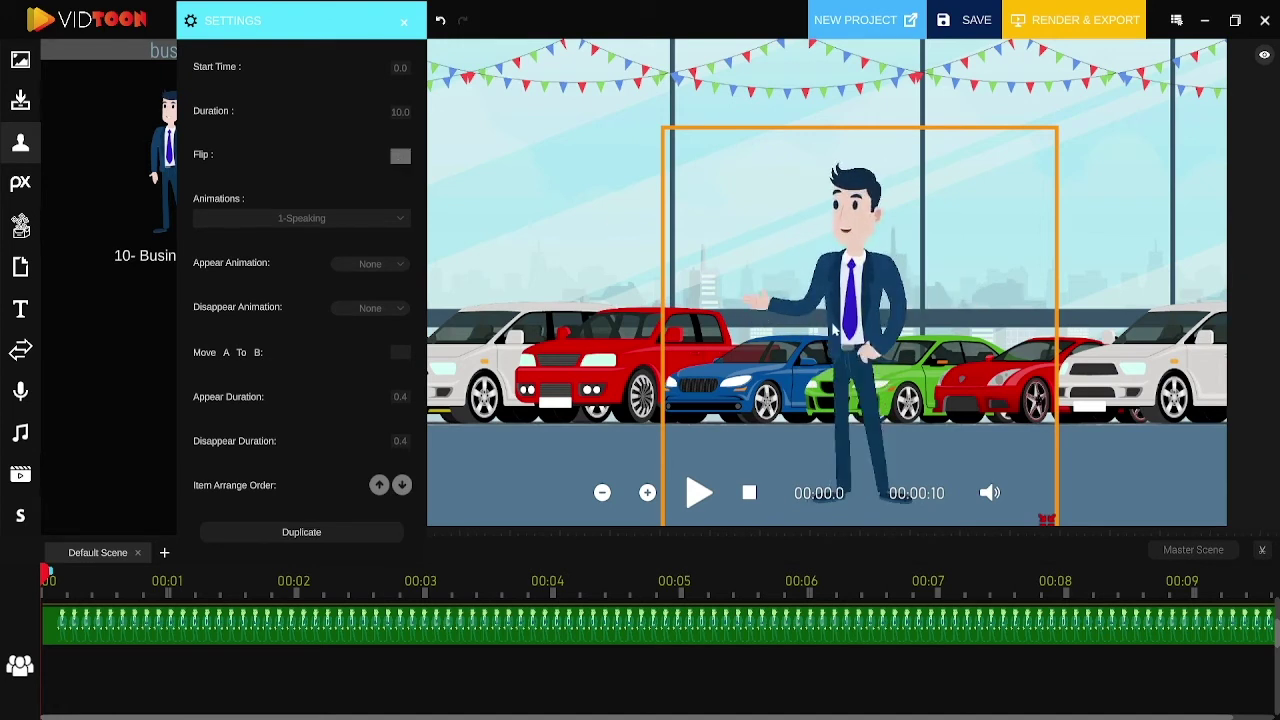
drag(755, 266, 835, 256)
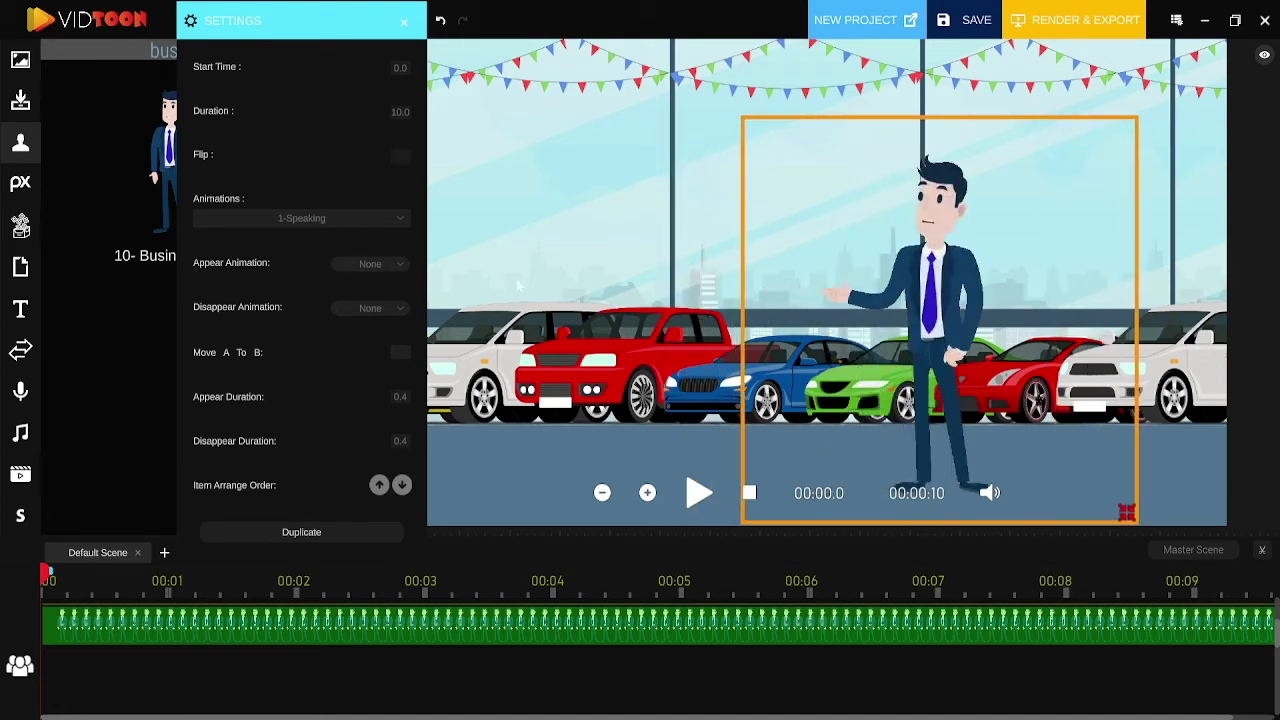
Switch the character to the 1-Speaking animation of the curly-haired woman in the dark suit and flip her
click(397, 222)
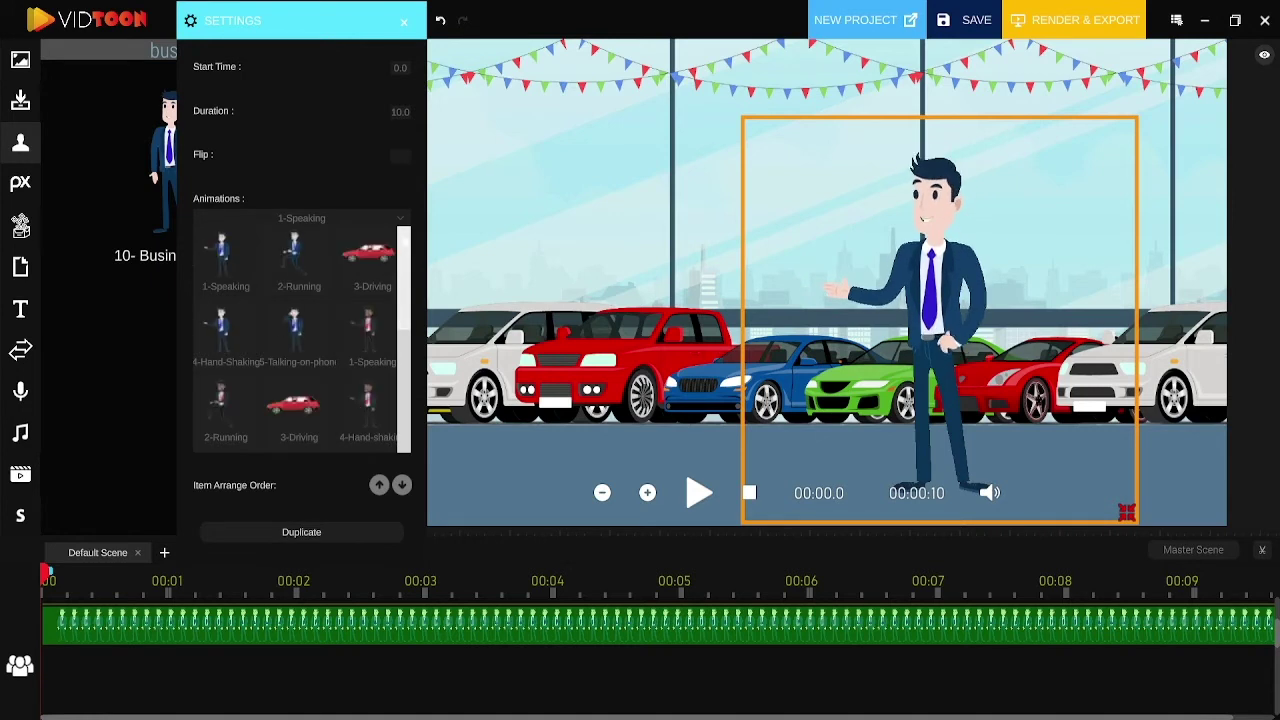
drag(405, 255, 409, 229)
scroll(405, 240, up, 1)
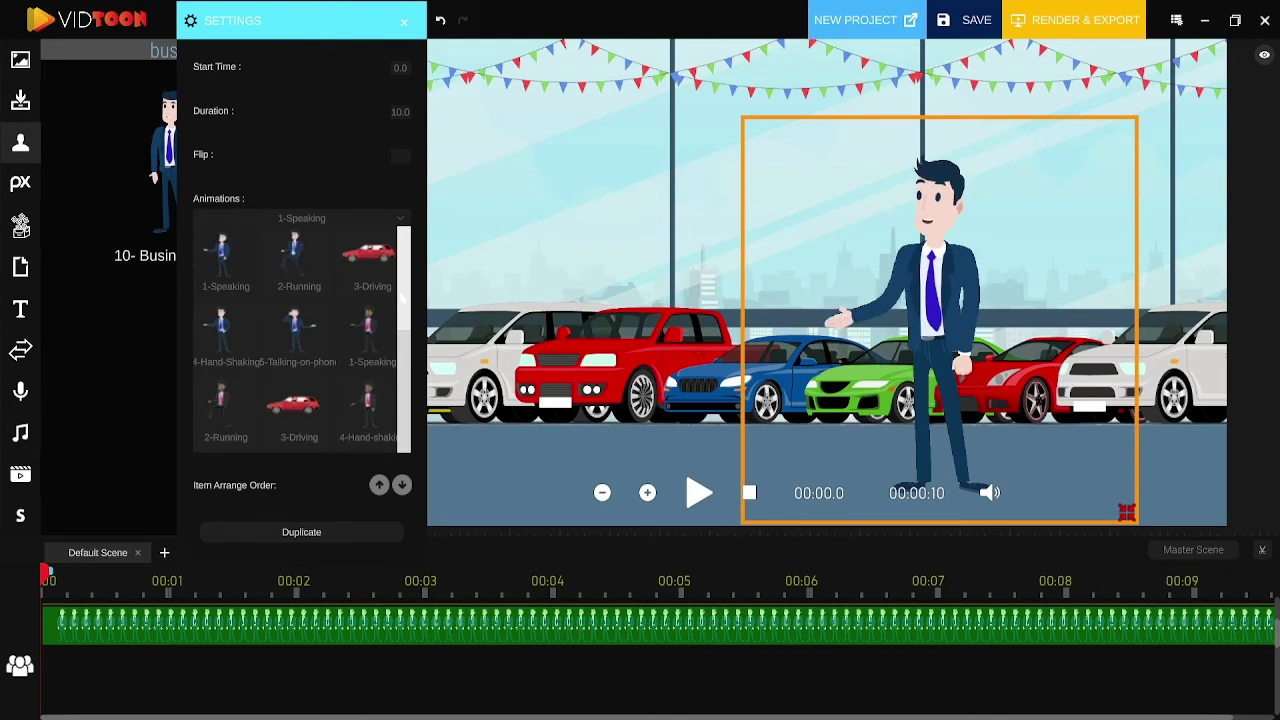
scroll(407, 313, down, 2)
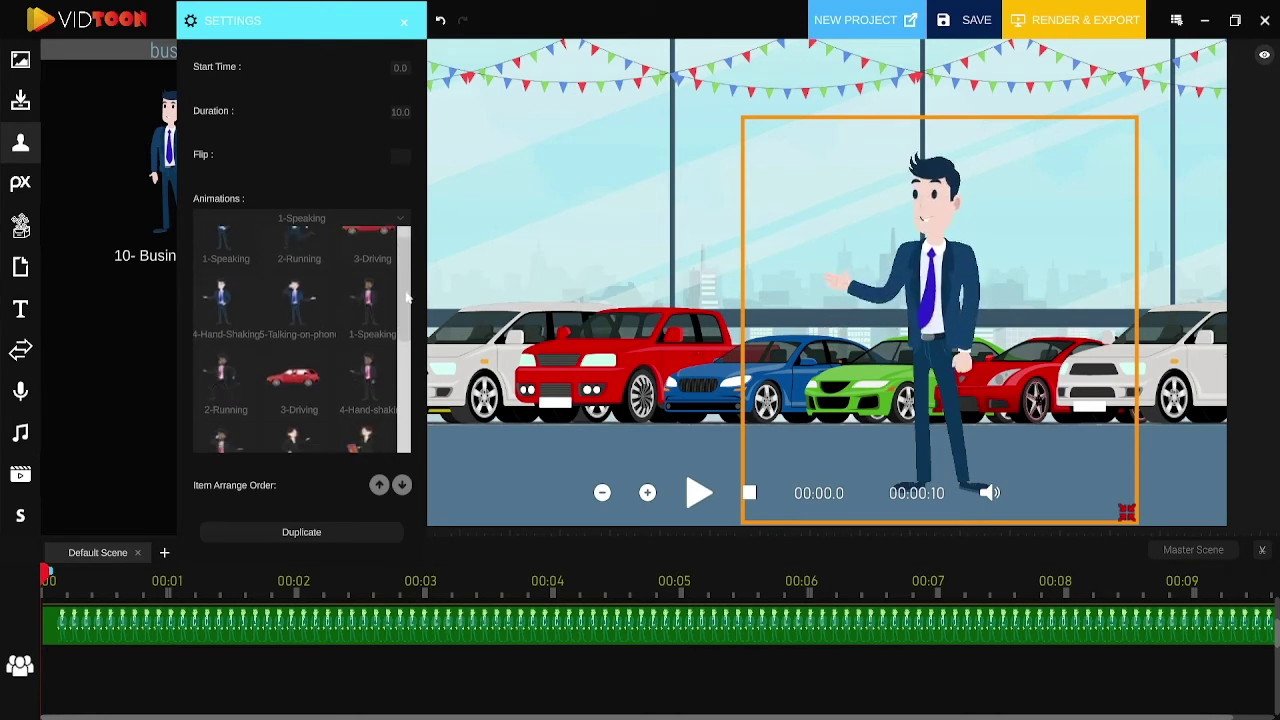
scroll(404, 350, down, 3)
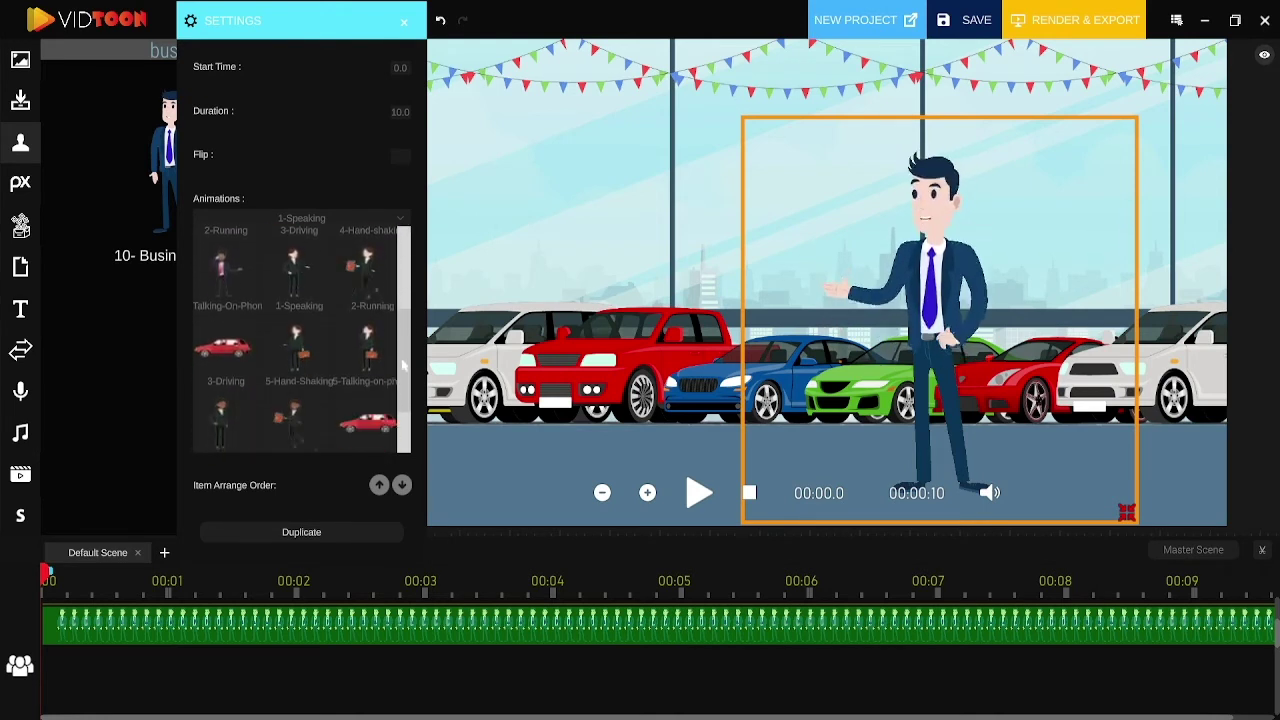
scroll(400, 383, down, 2)
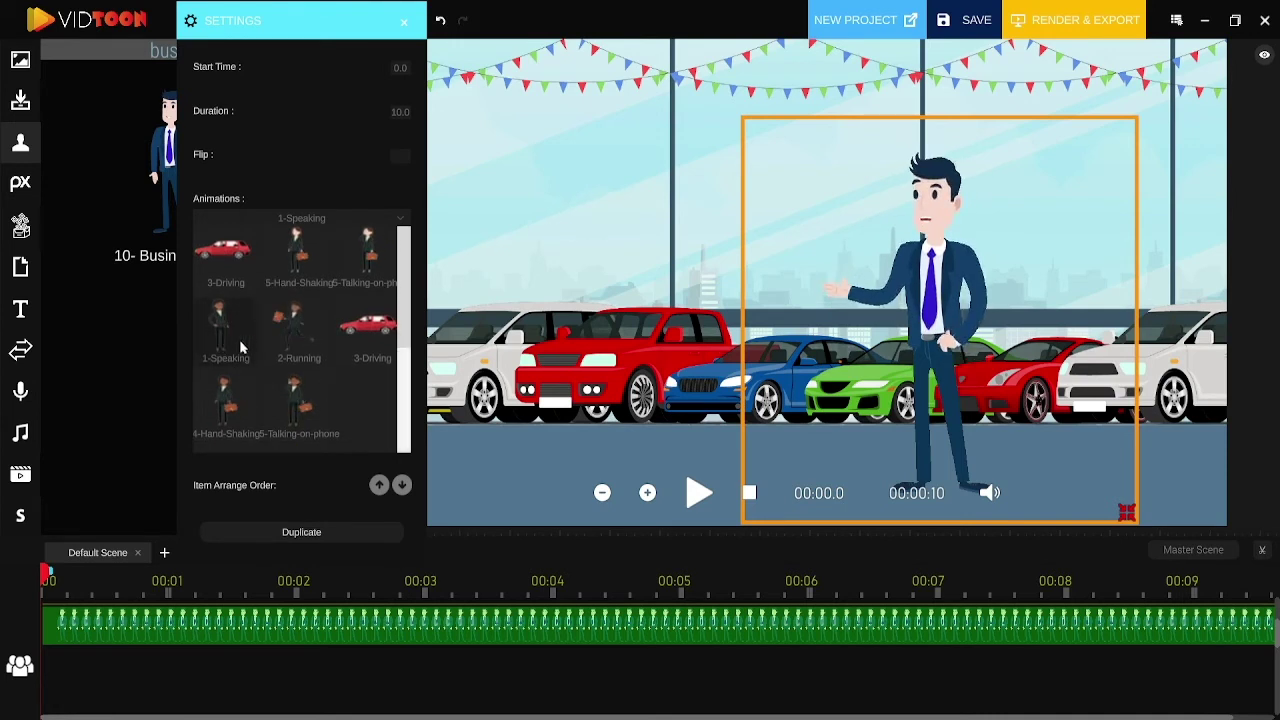
click(243, 346)
click(400, 157)
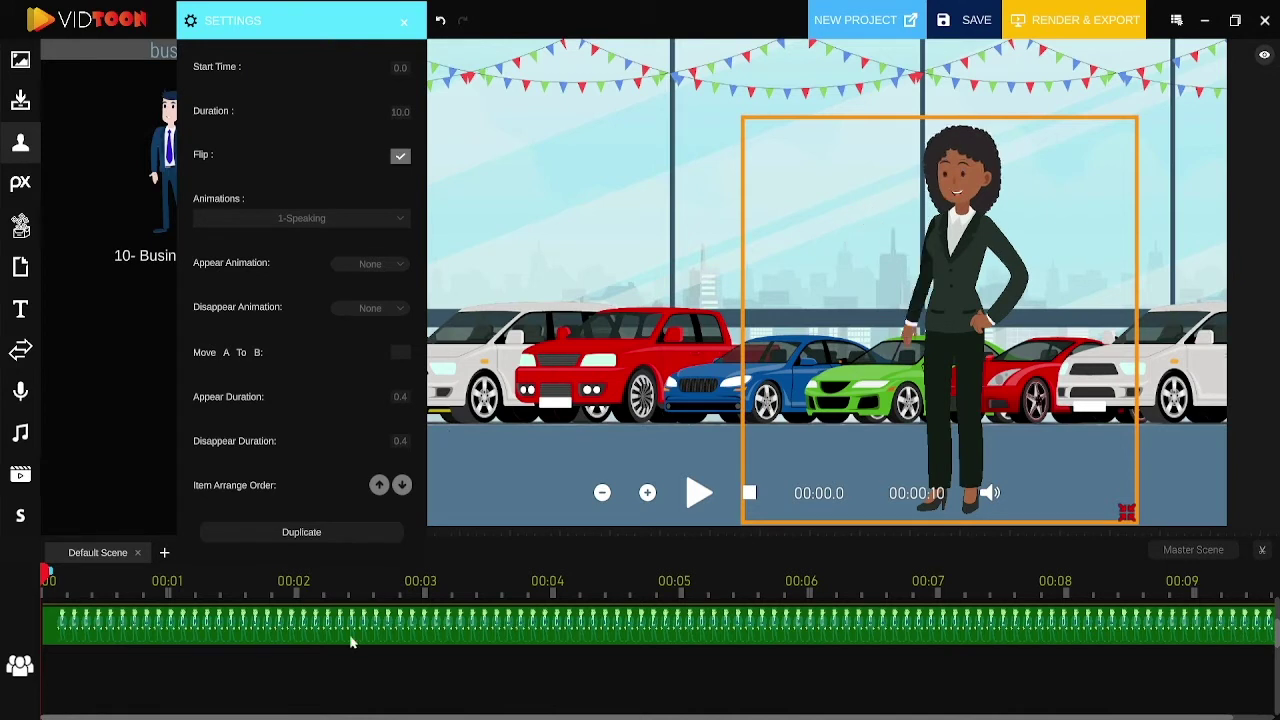
Change the character's animation to the second 3-Driving version, then resize the red car and place it at the left of the scene
click(357, 220)
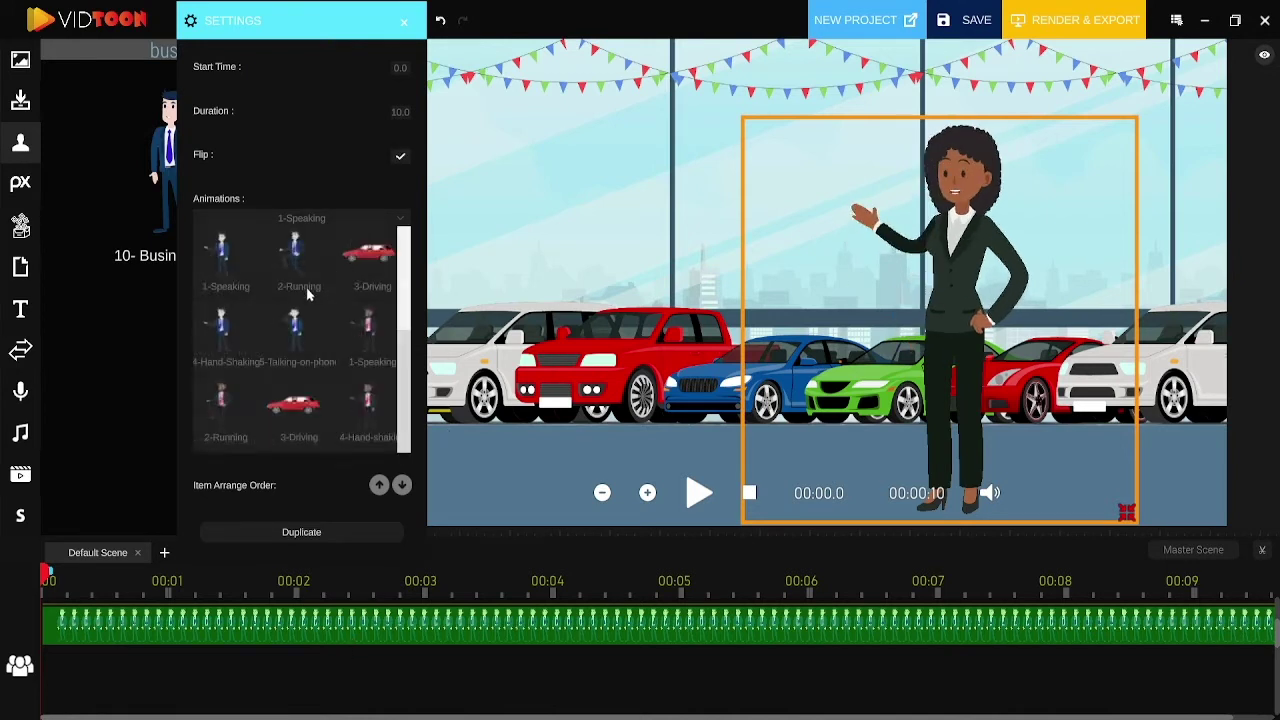
click(296, 422)
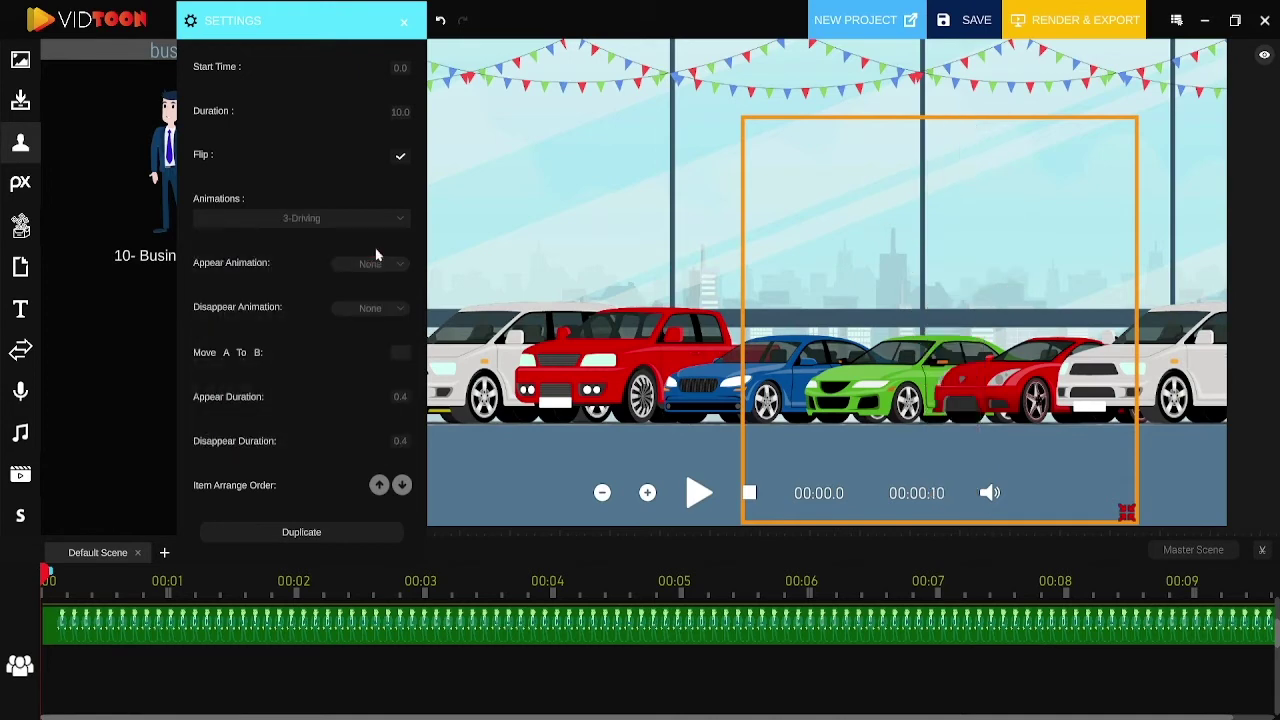
drag(934, 340, 517, 280)
drag(709, 453, 766, 511)
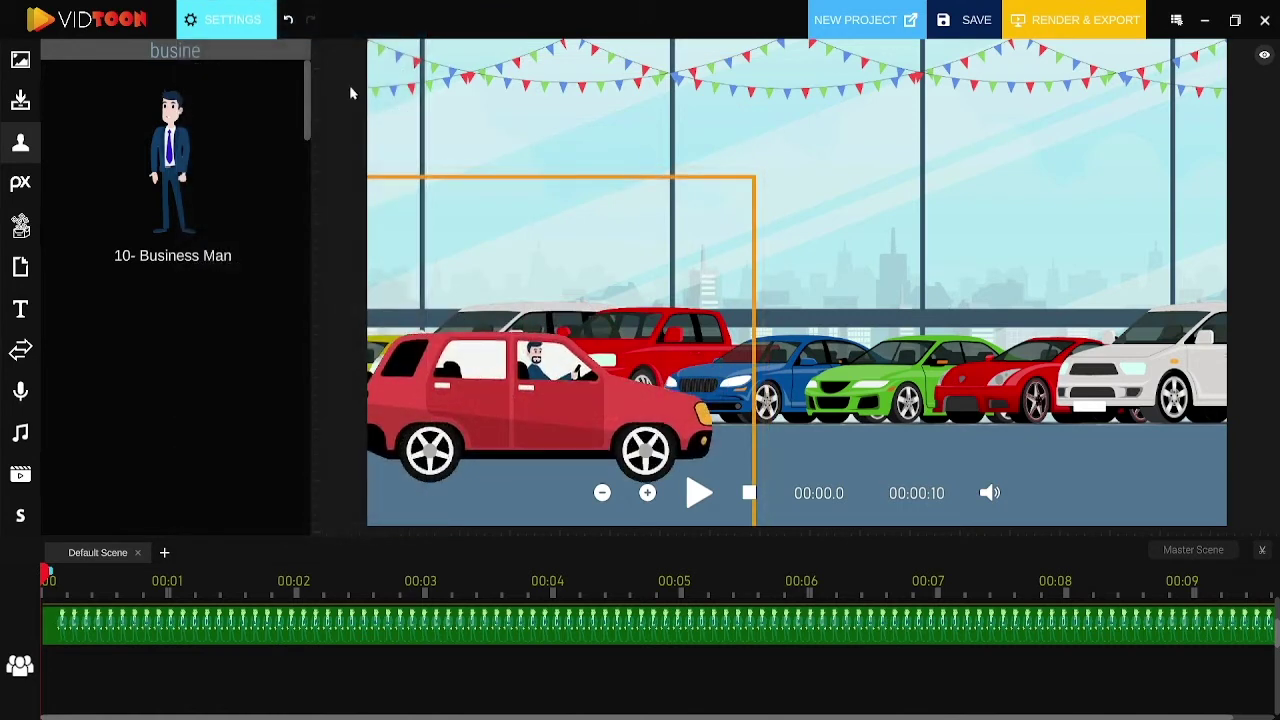
Examine the Appear Animation and Disappear Animation options of the driving character, and preview the scene
click(262, 10)
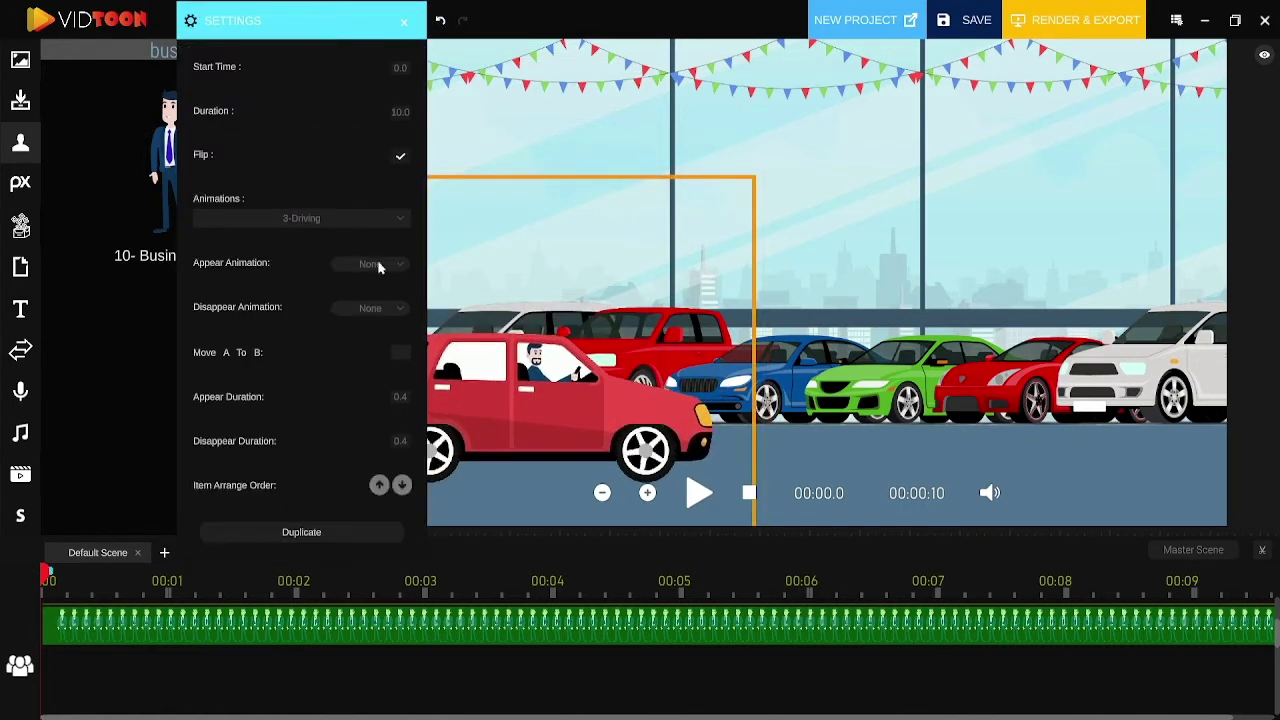
click(378, 265)
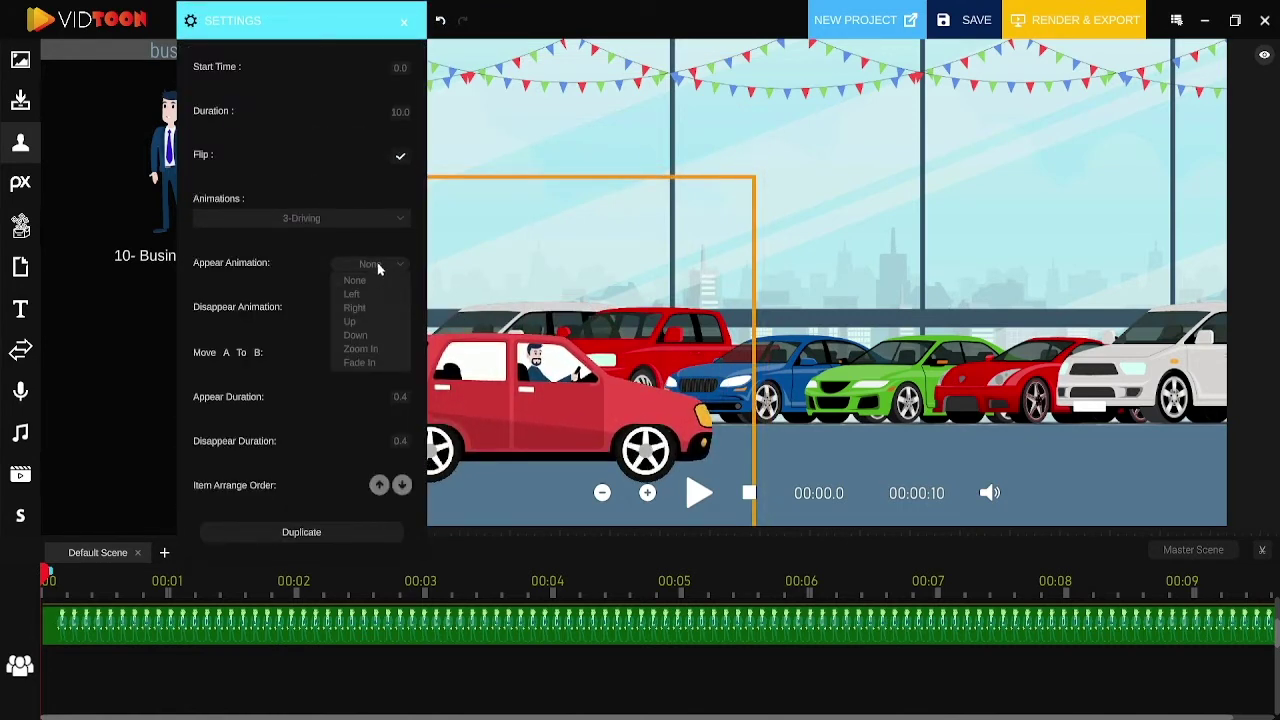
click(378, 265)
click(379, 311)
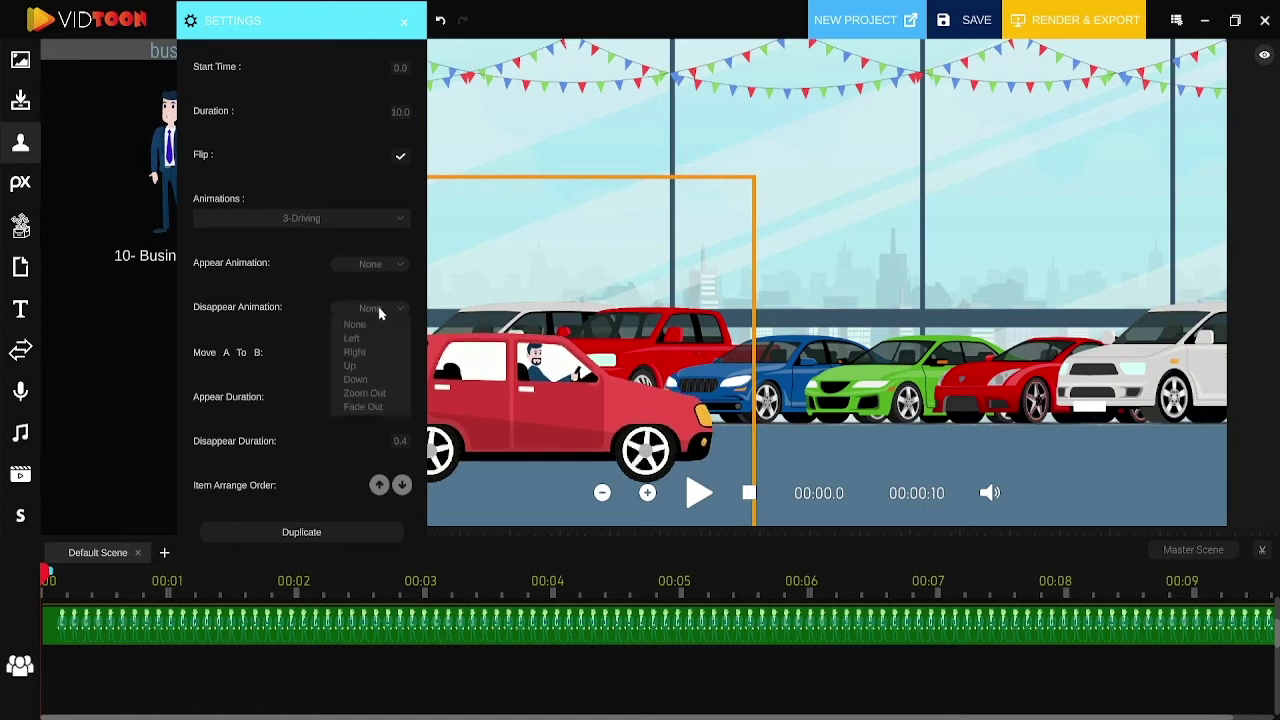
click(687, 490)
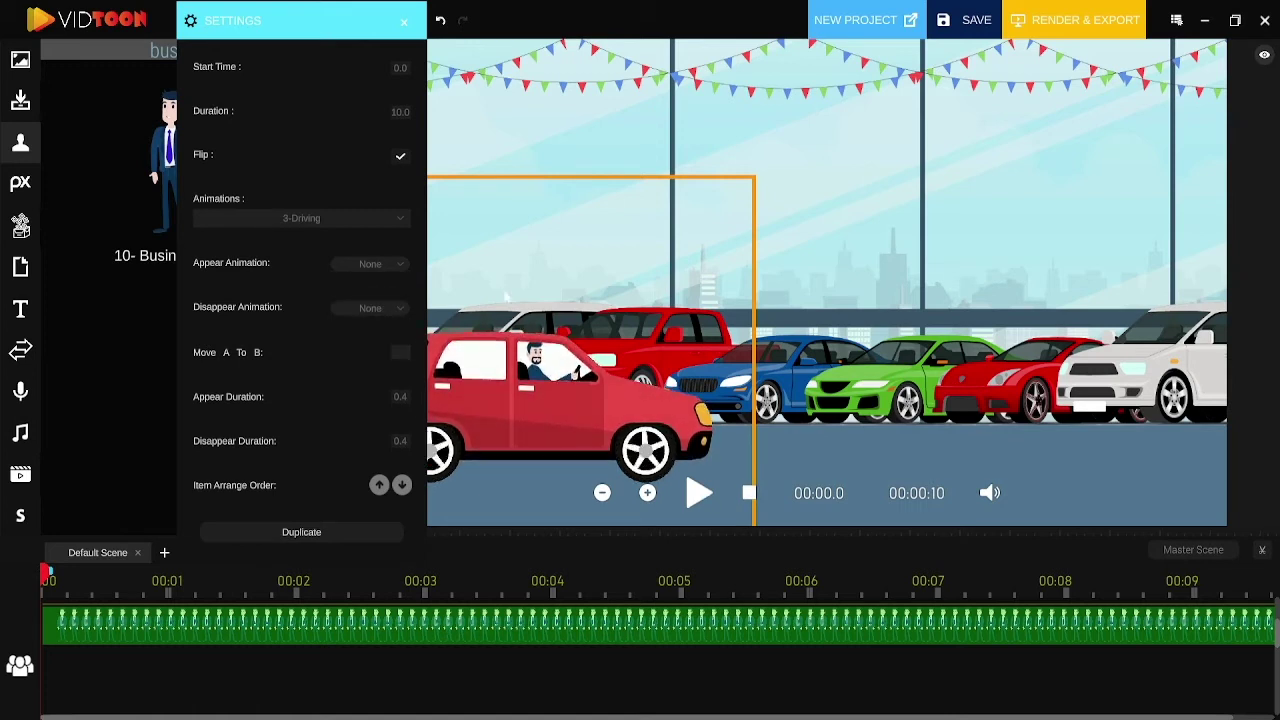
click(404, 23)
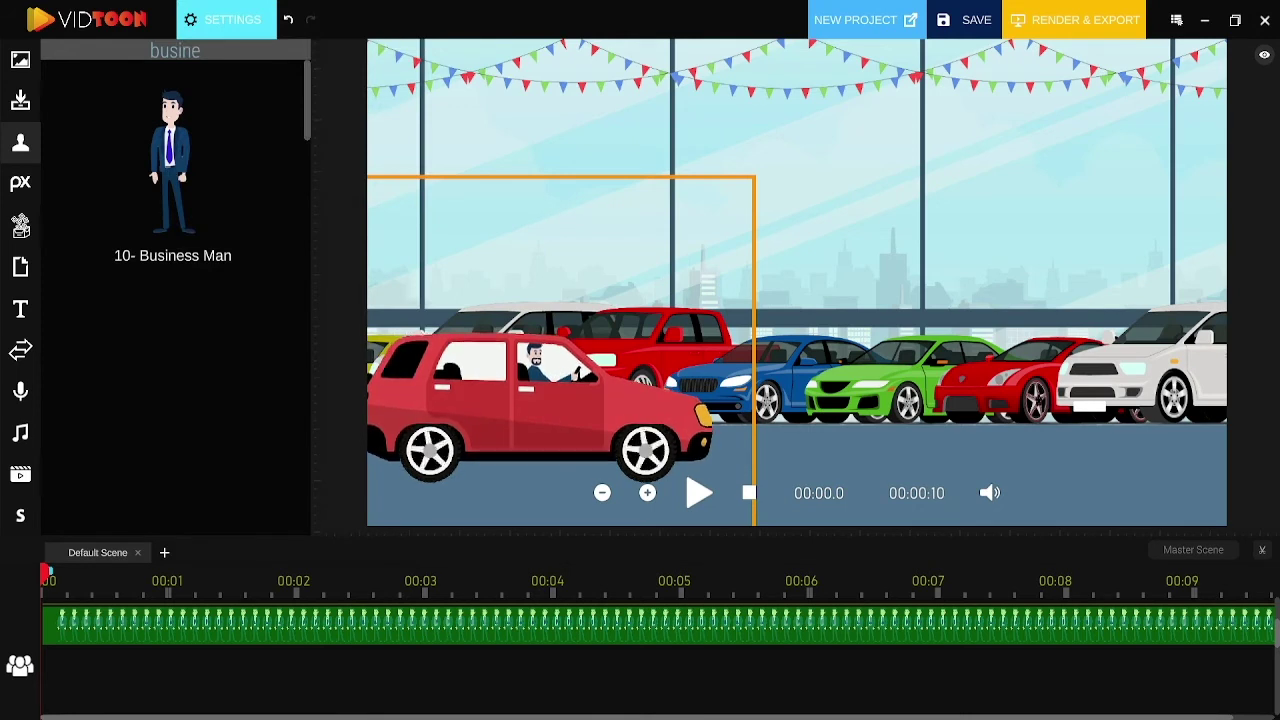
click(698, 492)
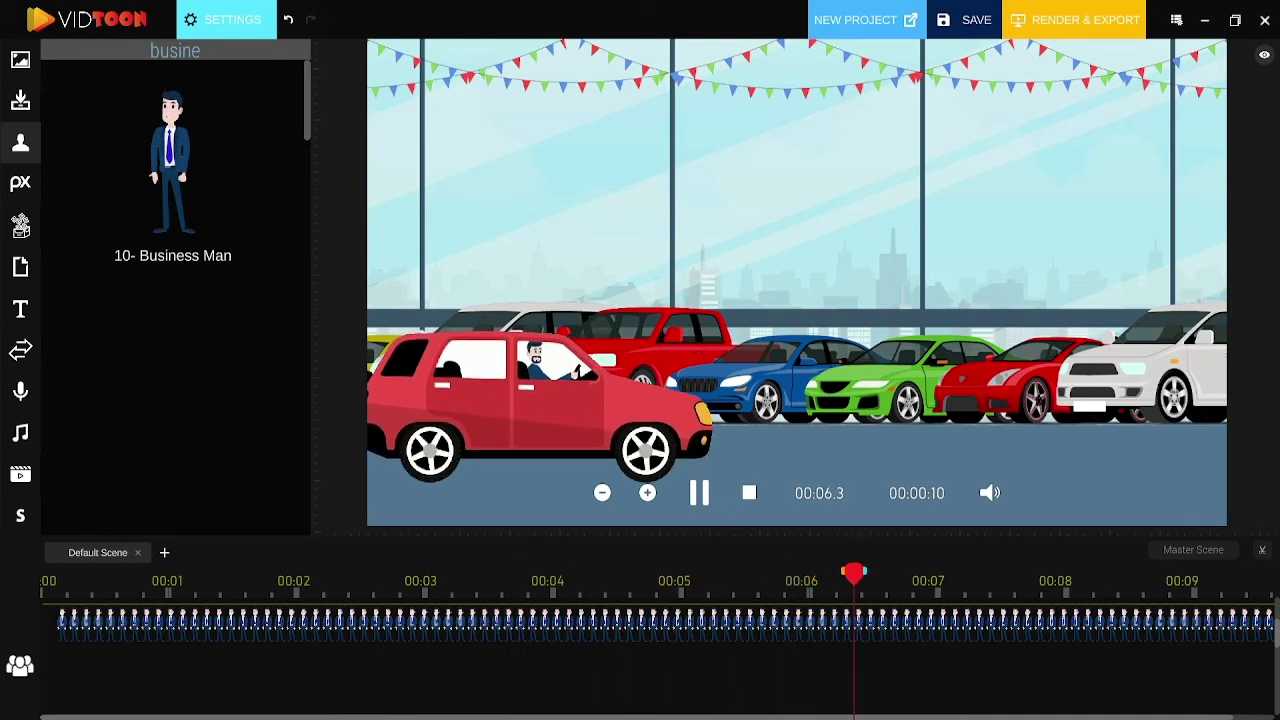
click(748, 497)
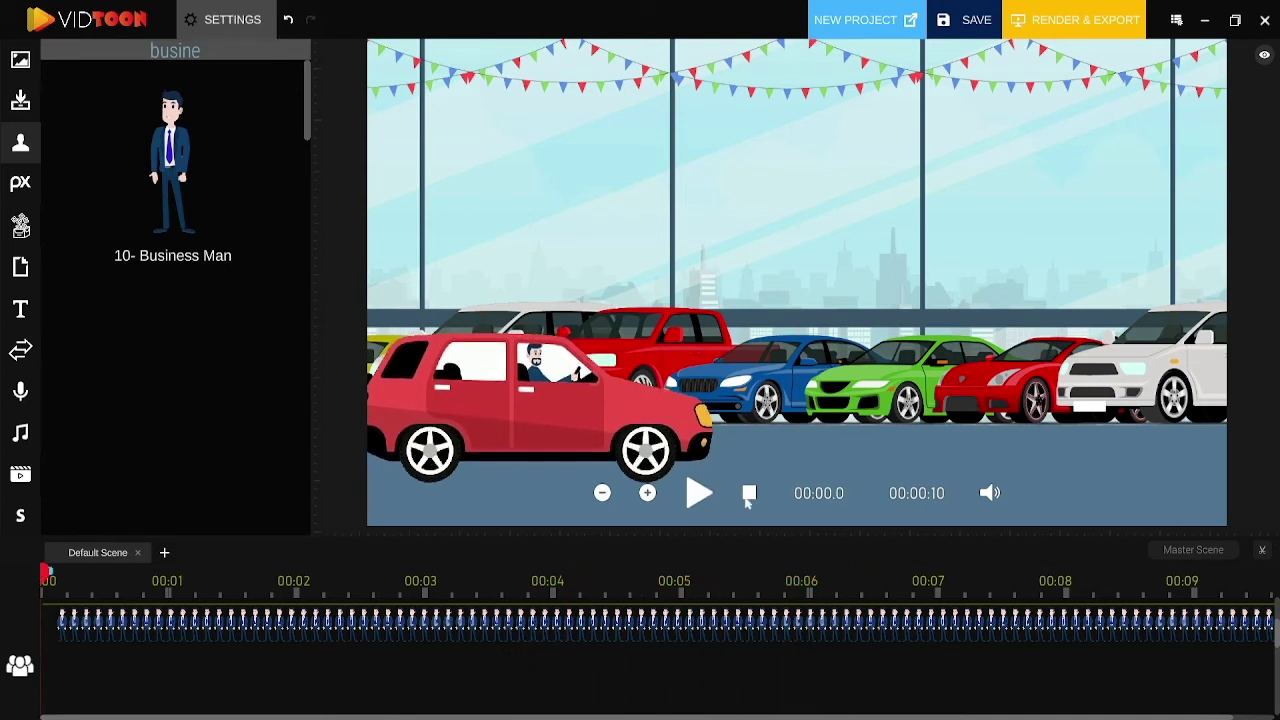
Enable Move A To B for the driving character, place its end flag by the far-right white car, and preview the movement
click(461, 612)
click(240, 14)
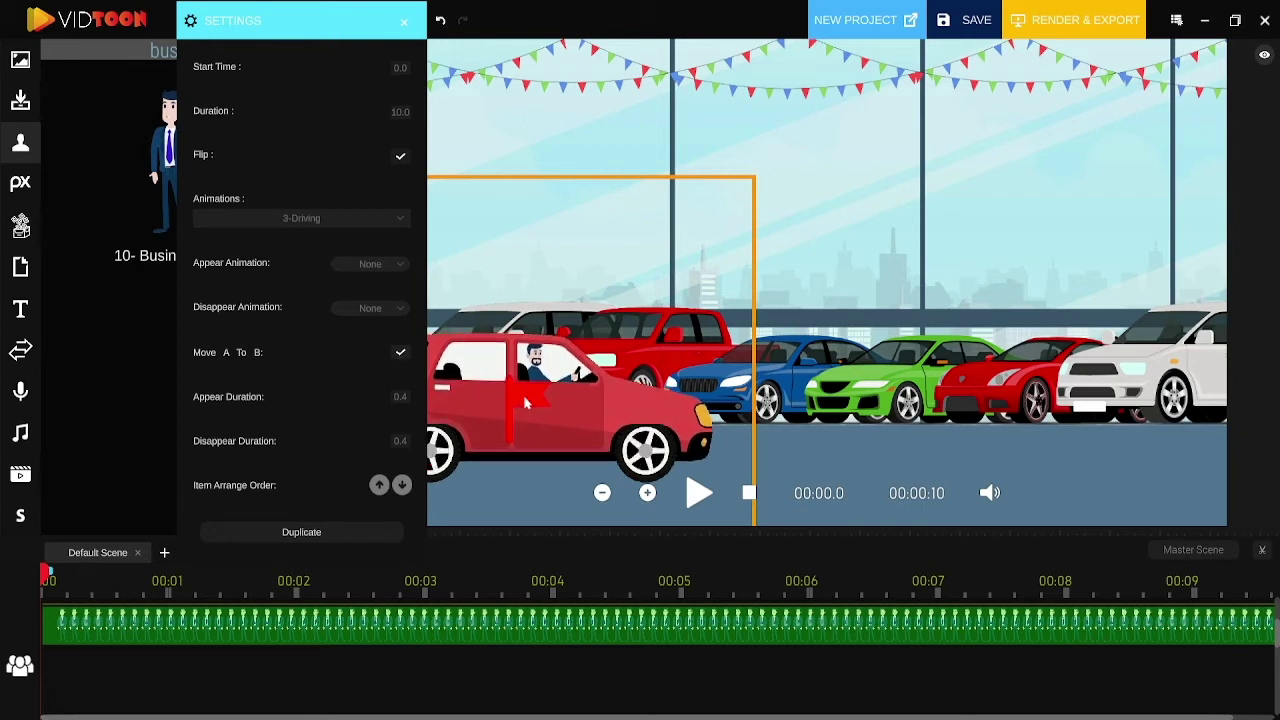
drag(778, 408, 1190, 402)
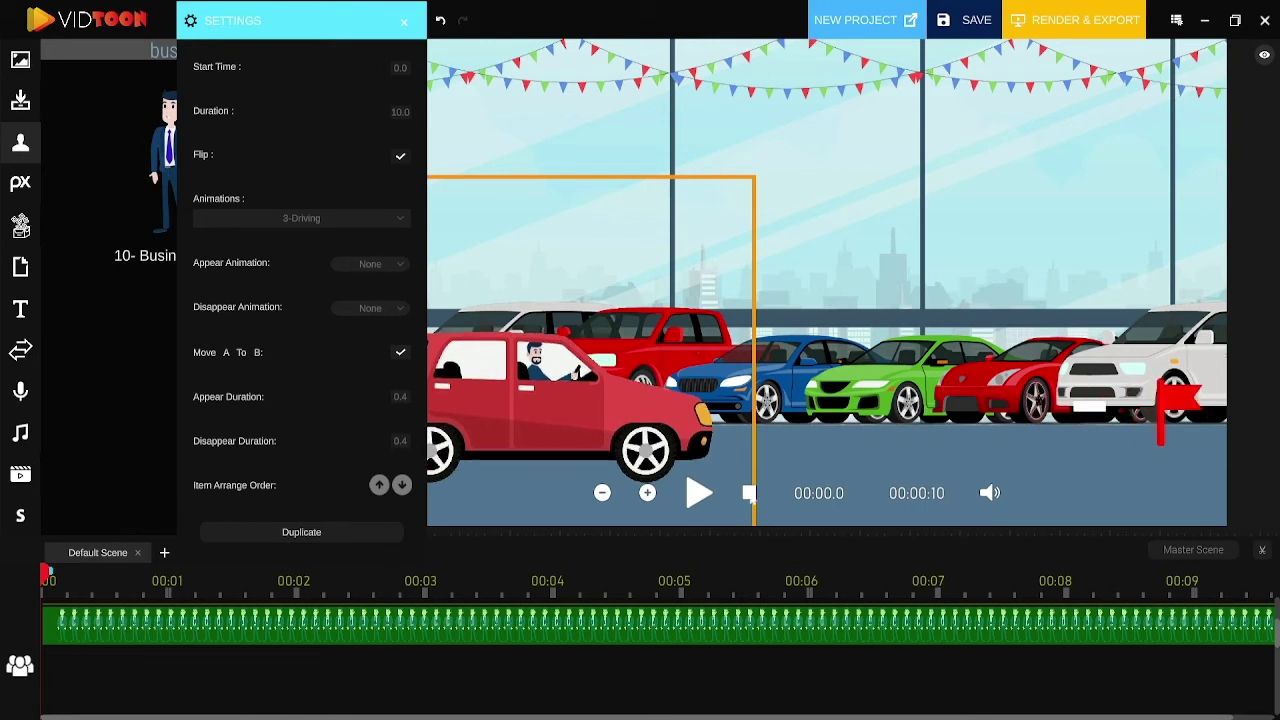
click(757, 493)
click(699, 493)
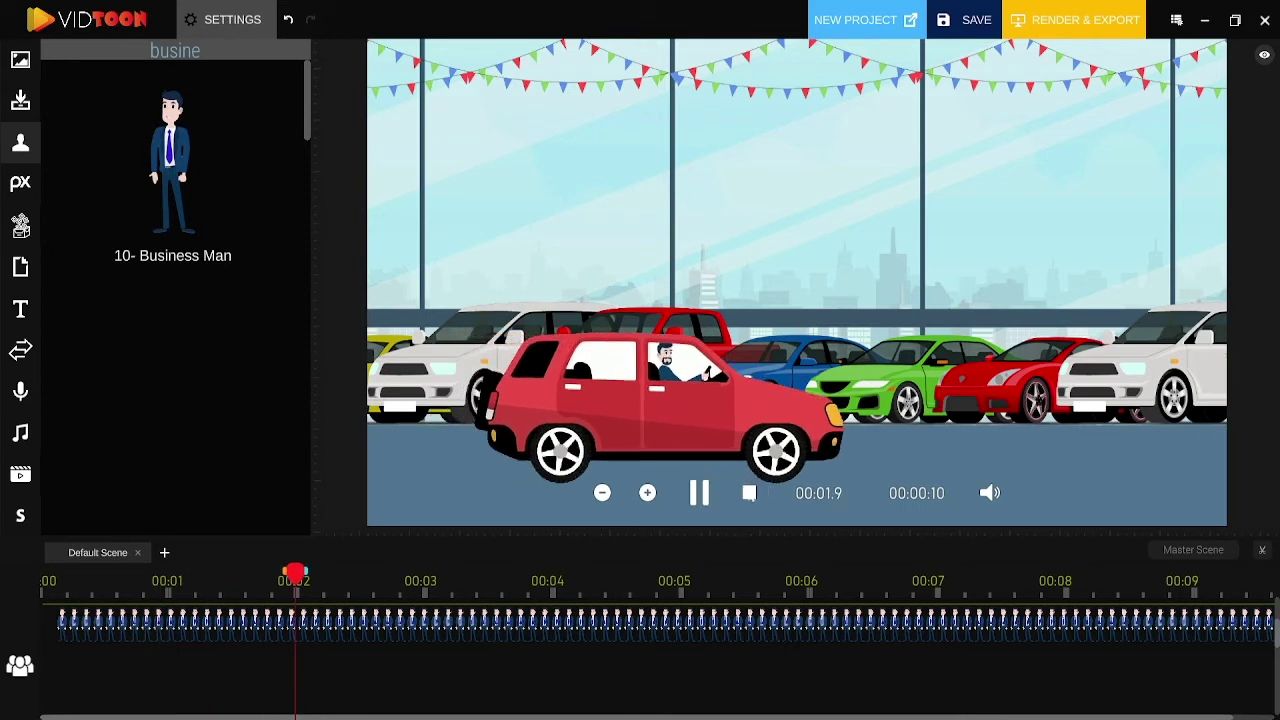
click(749, 493)
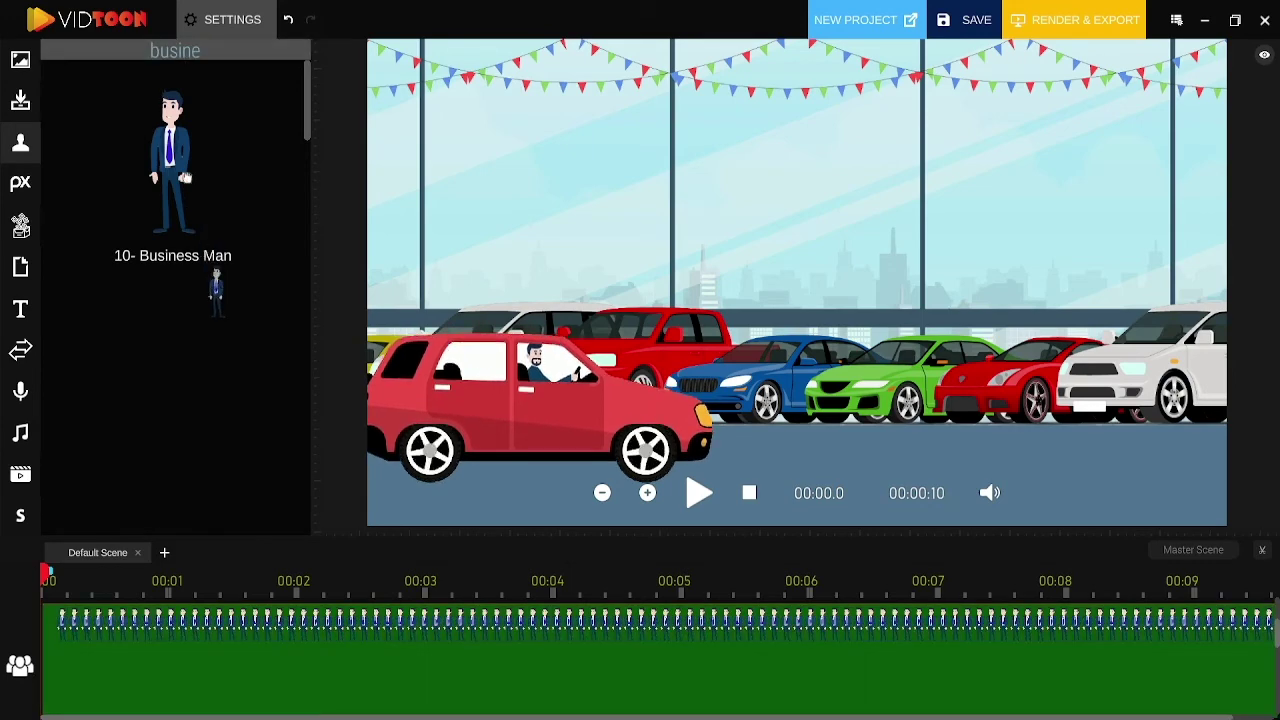
Clear the character search and add the dark-haired man in the lavender shirt on a second track, extending his duration to 7.8 seconds
click(228, 62)
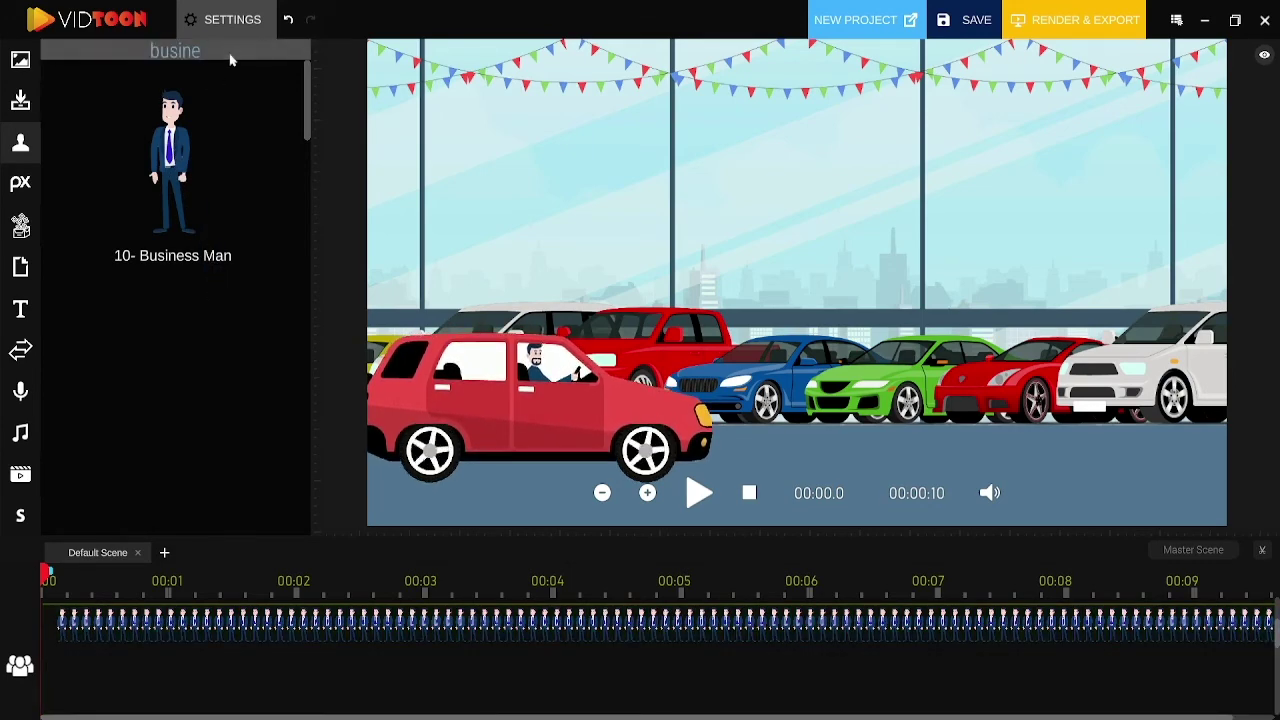
key(BackSpace)
key(BackSpace)
key(BackSpace)
key(BackSpace)
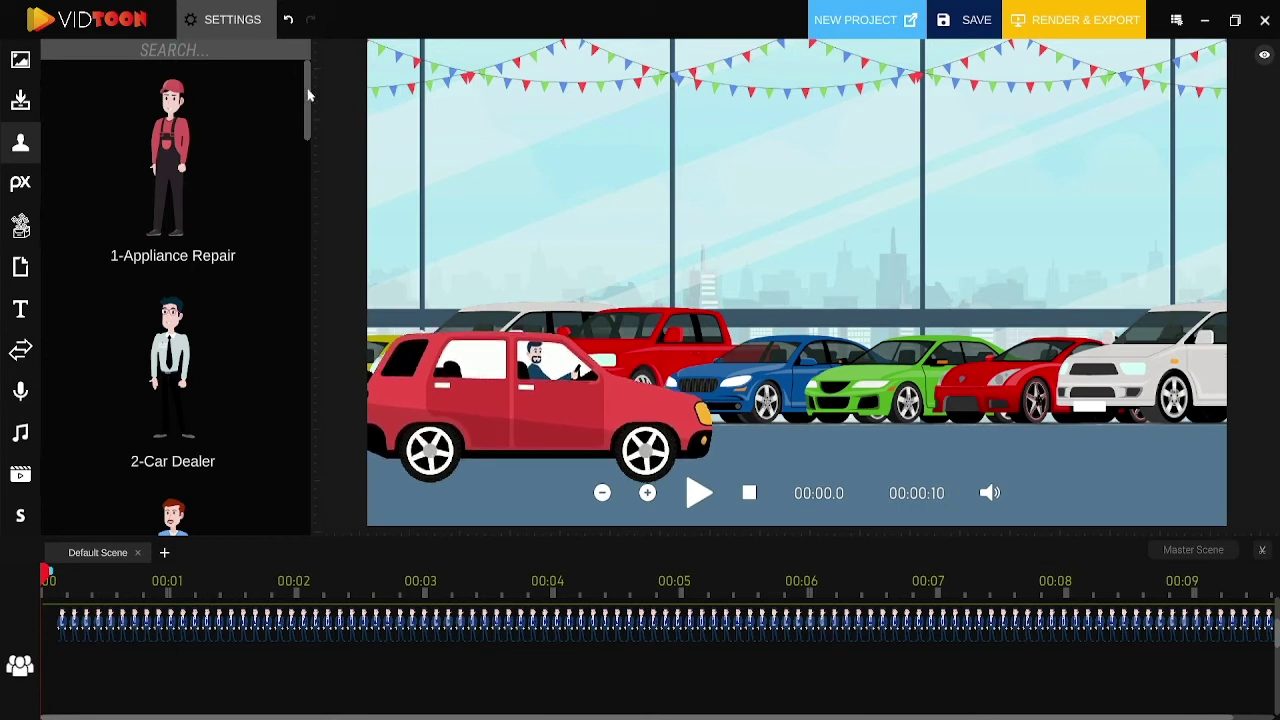
scroll(308, 95, down, 3)
scroll(308, 83, up, 3)
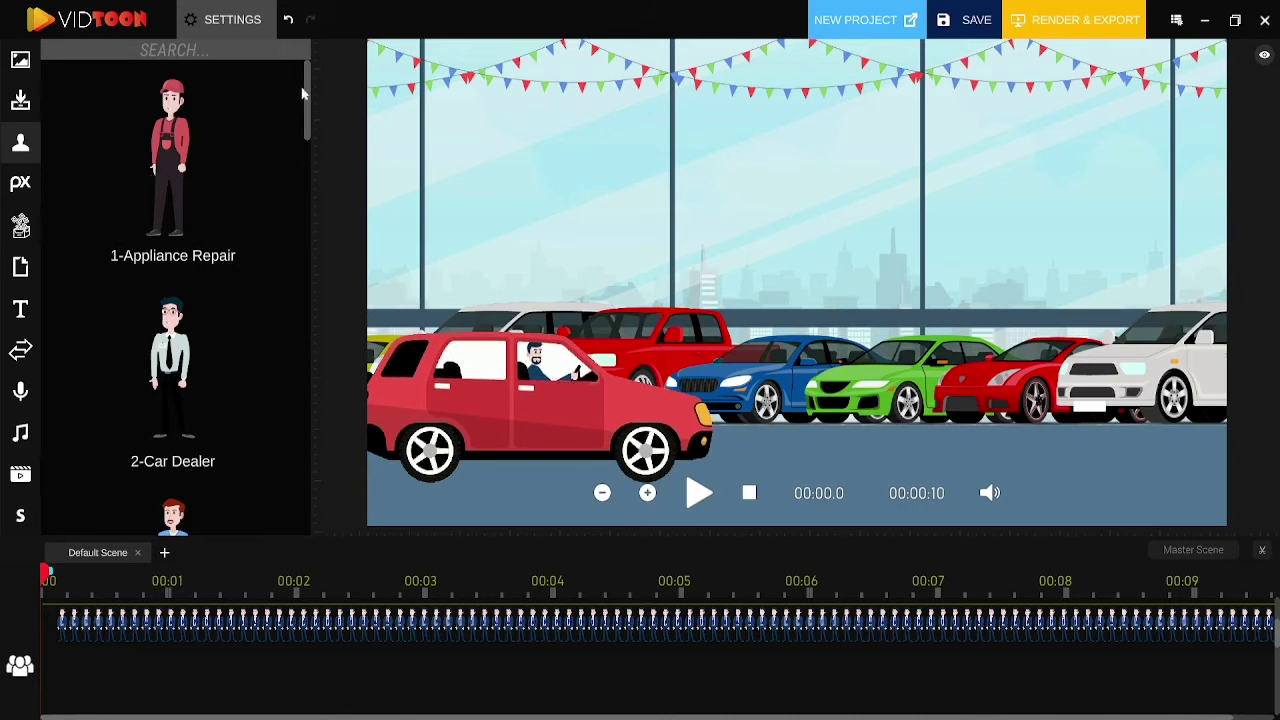
drag(307, 95, 305, 133)
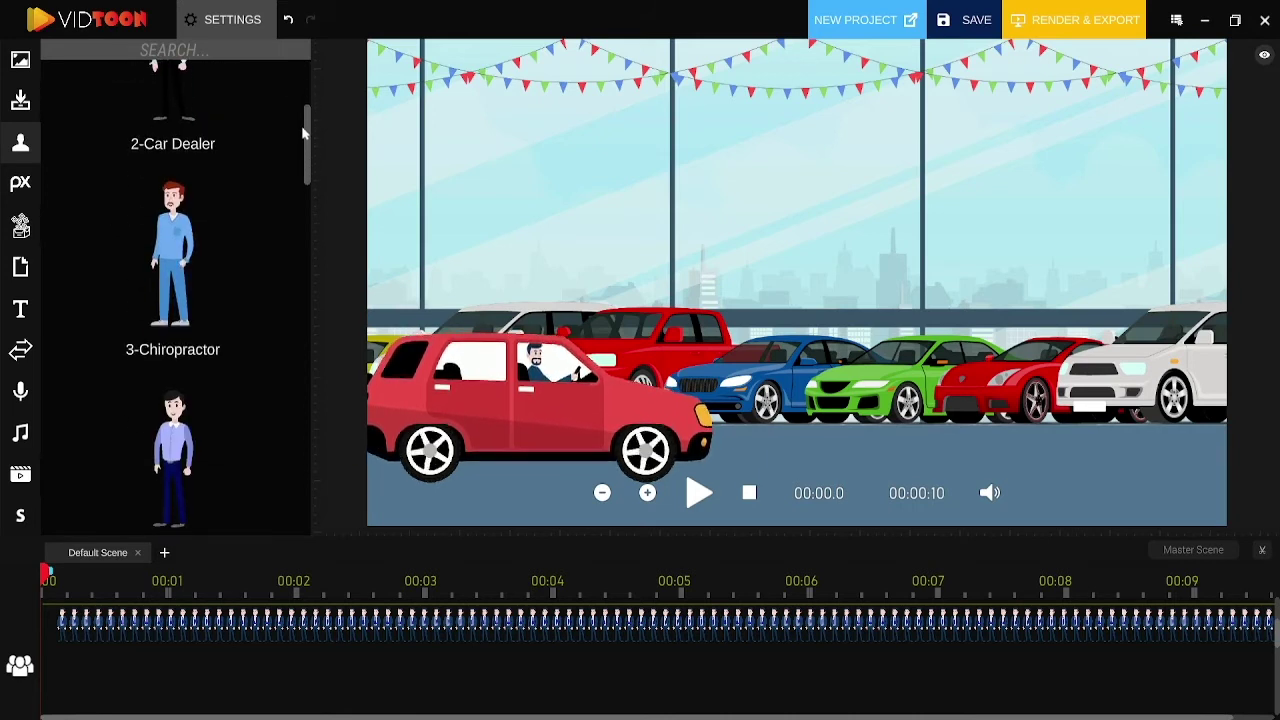
drag(201, 551, 112, 670)
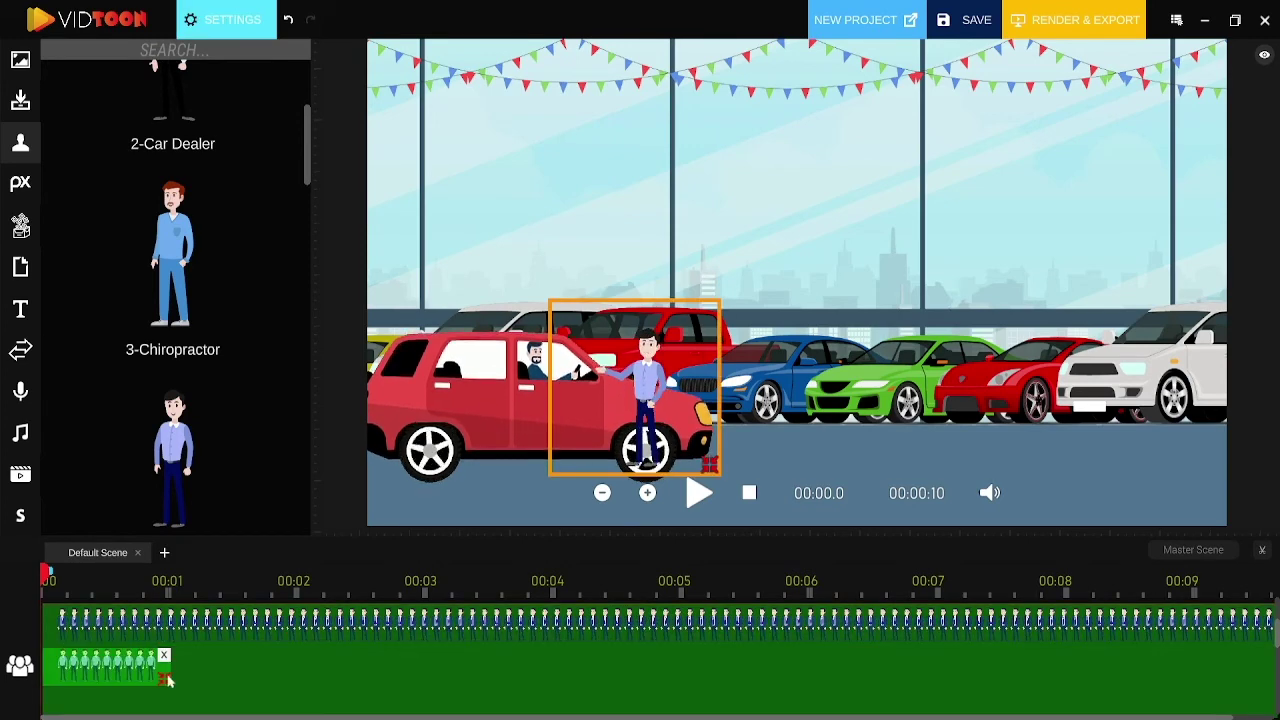
drag(228, 678, 1034, 651)
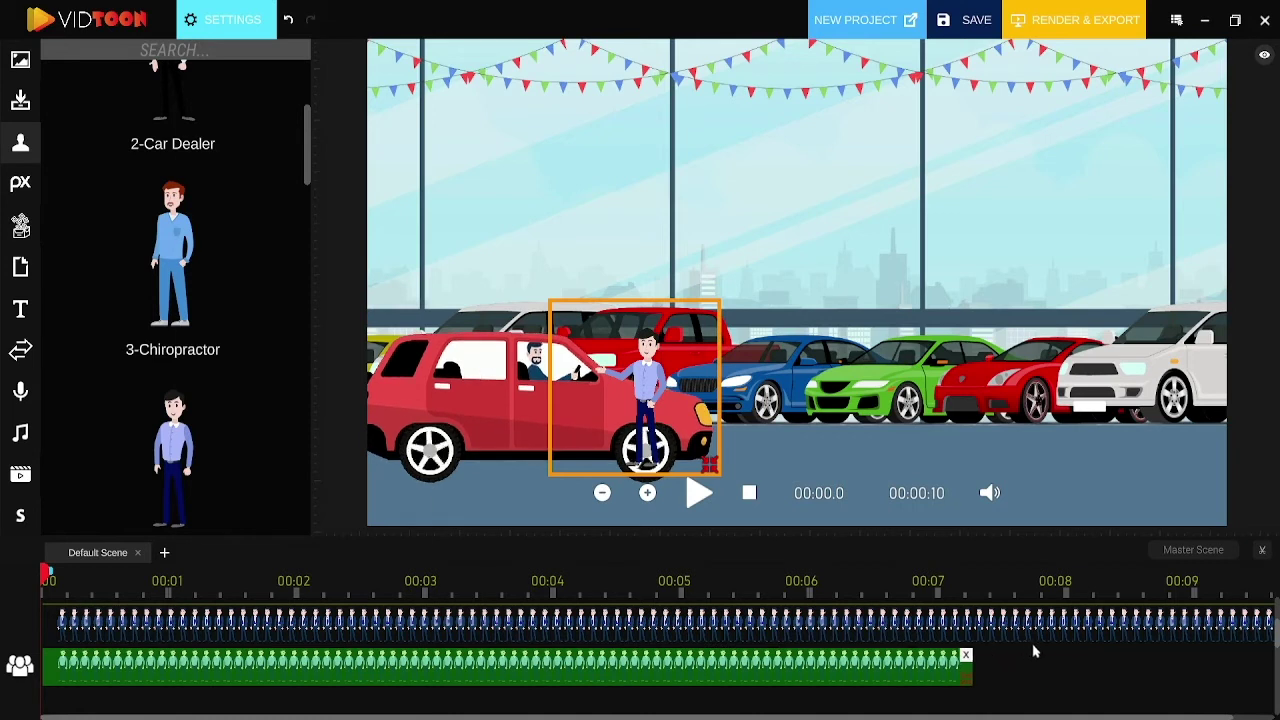
Switch the new character to the ponytailed woman's 3-Driving animation, flip it, and enlarge the car over the man's car at the scene's left
click(386, 222)
drag(407, 287, 406, 356)
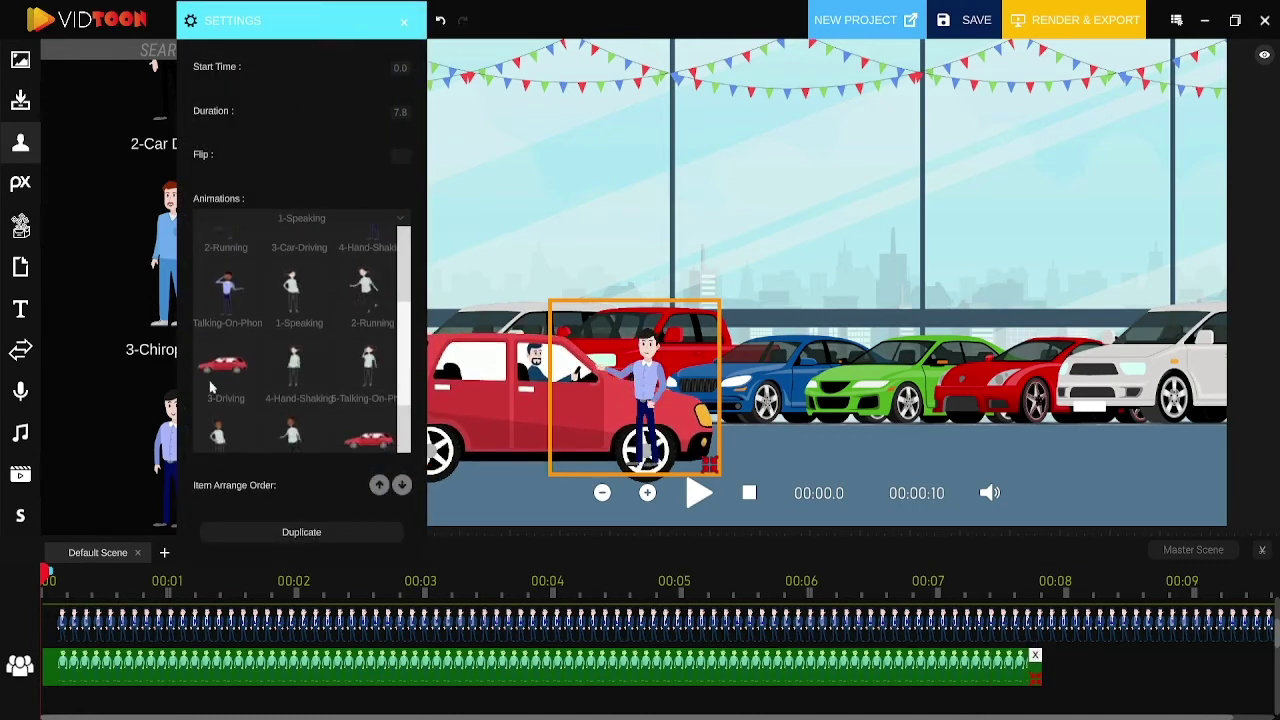
click(226, 372)
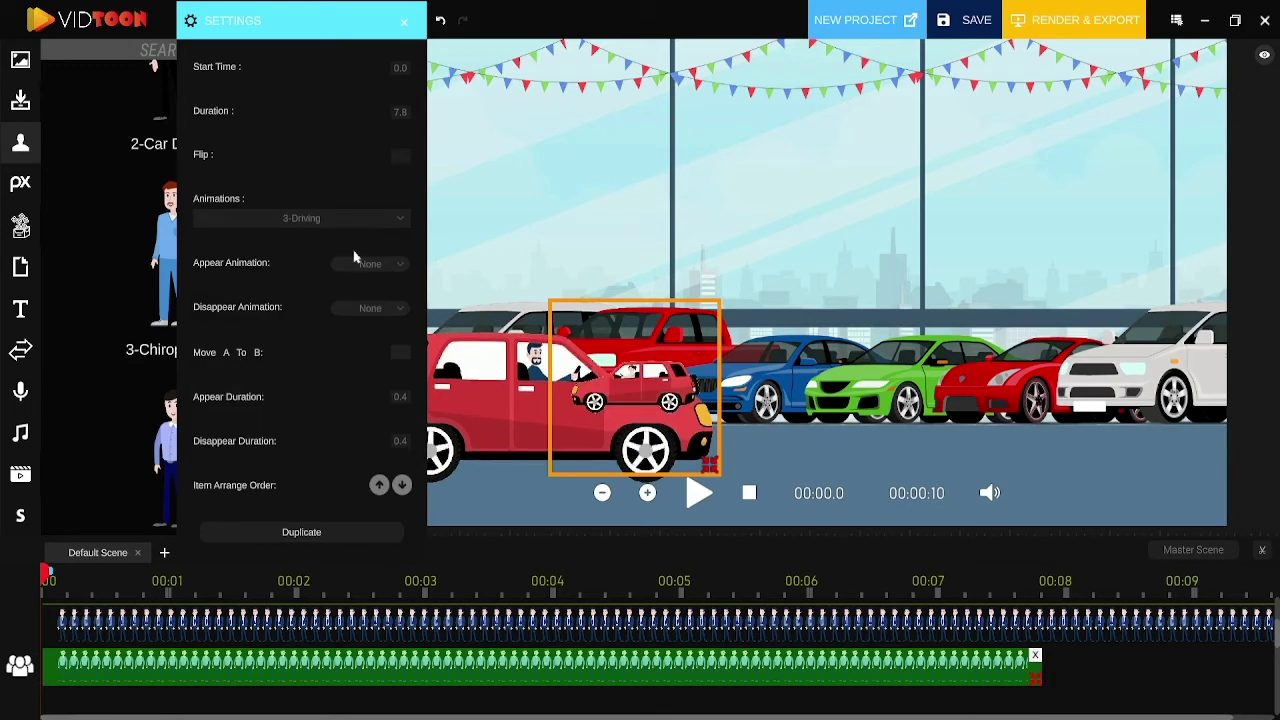
drag(635, 405, 543, 296)
drag(720, 415, 605, 430)
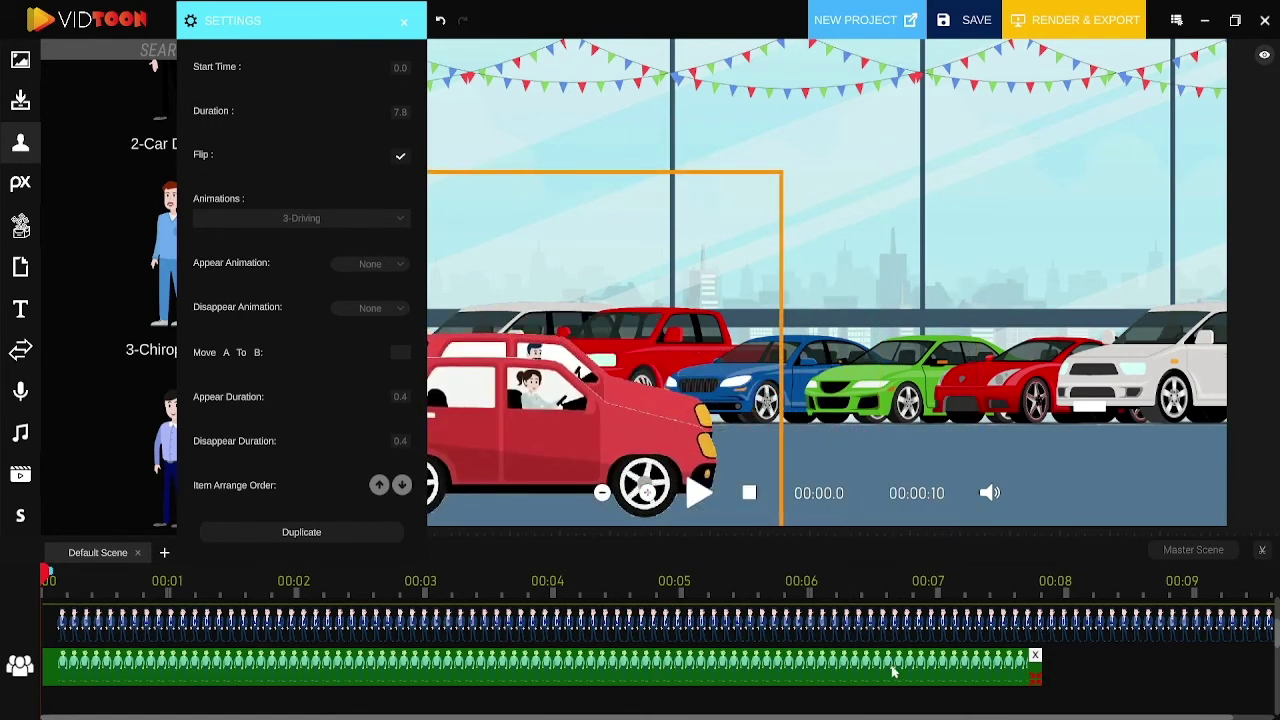
Trim the woman's clip to 7.4 seconds on the Business Man's track, and shorten the Business Man's clip to about 5 seconds
drag(984, 685, 979, 685)
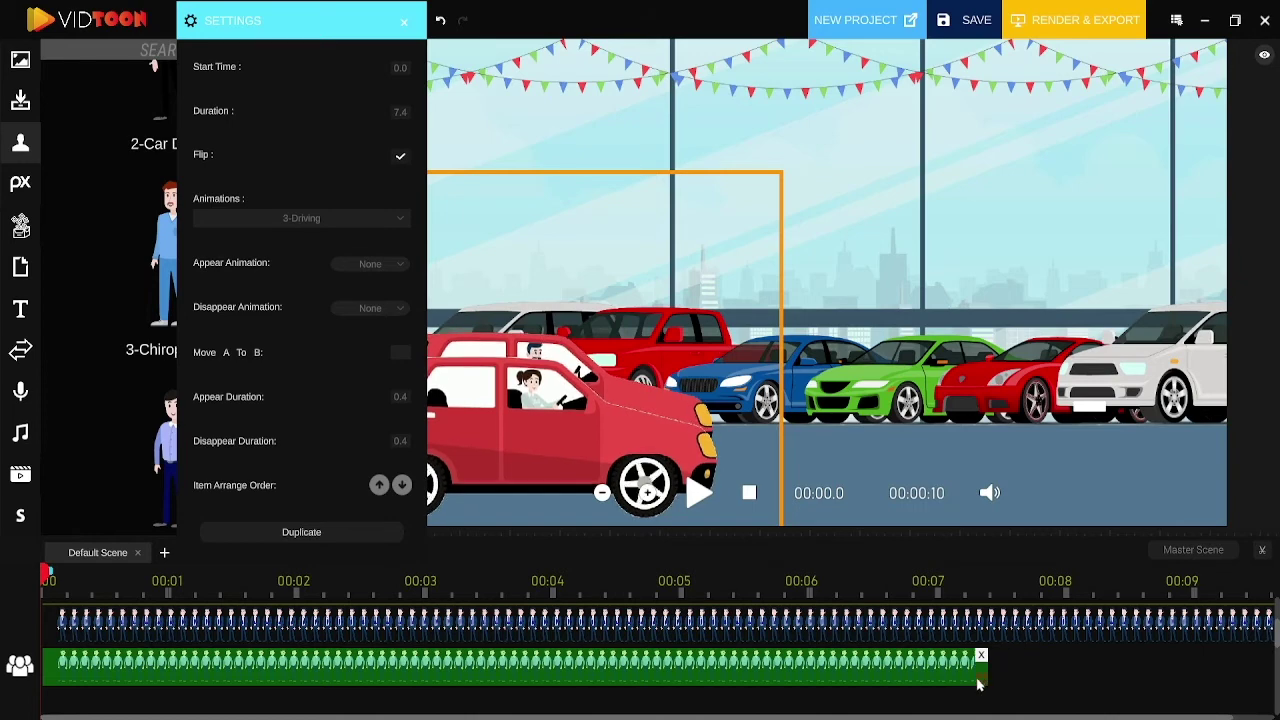
drag(873, 633, 410, 628)
right_click(410, 627)
click(398, 578)
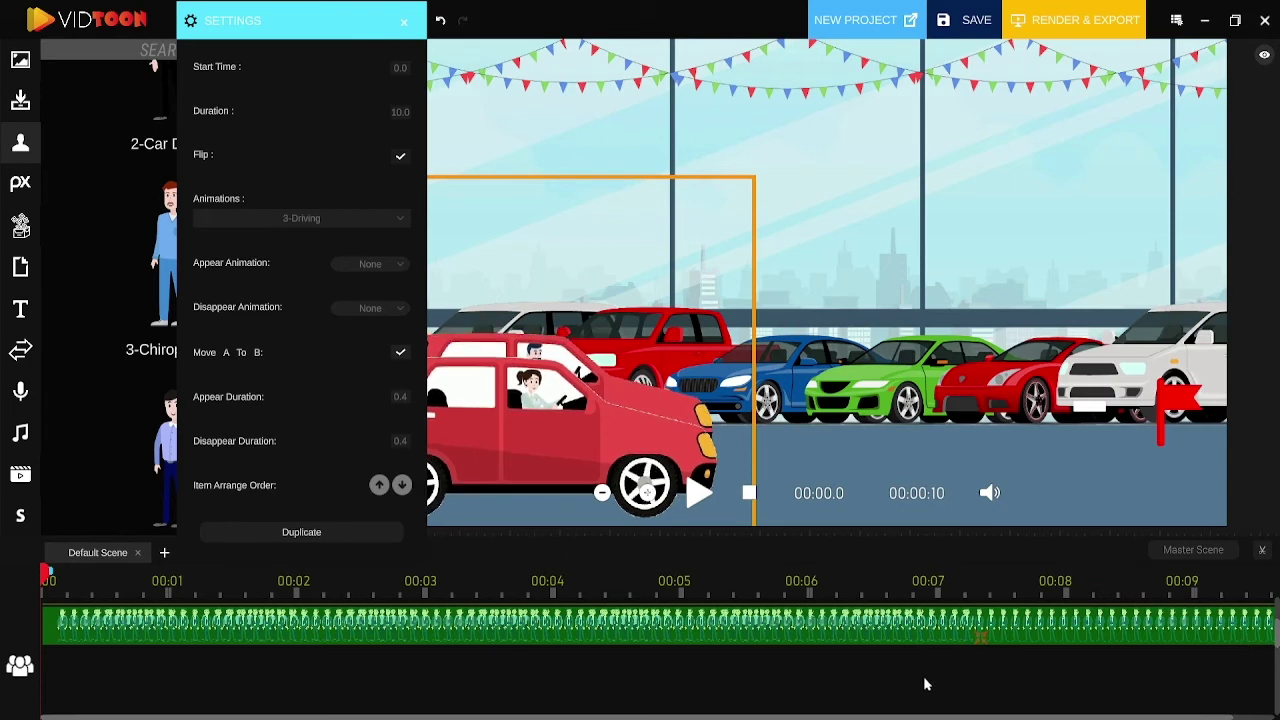
drag(924, 678, 772, 673)
drag(1118, 640, 626, 630)
Set the woman's car to move from A to B toward the right of the scene and preview it
click(806, 628)
click(754, 497)
click(700, 492)
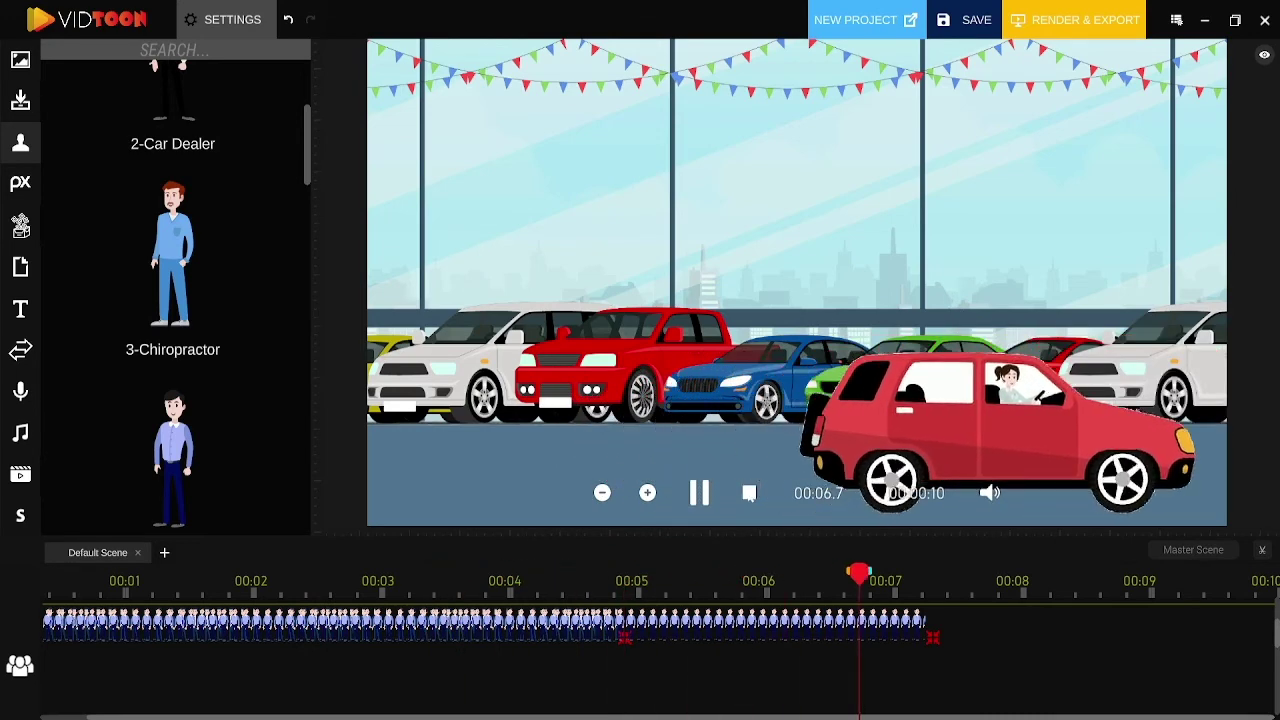
Create a new scene with the car repair garage background and add the lavender-shirt man from the timeline's start for 10.2 seconds
click(166, 555)
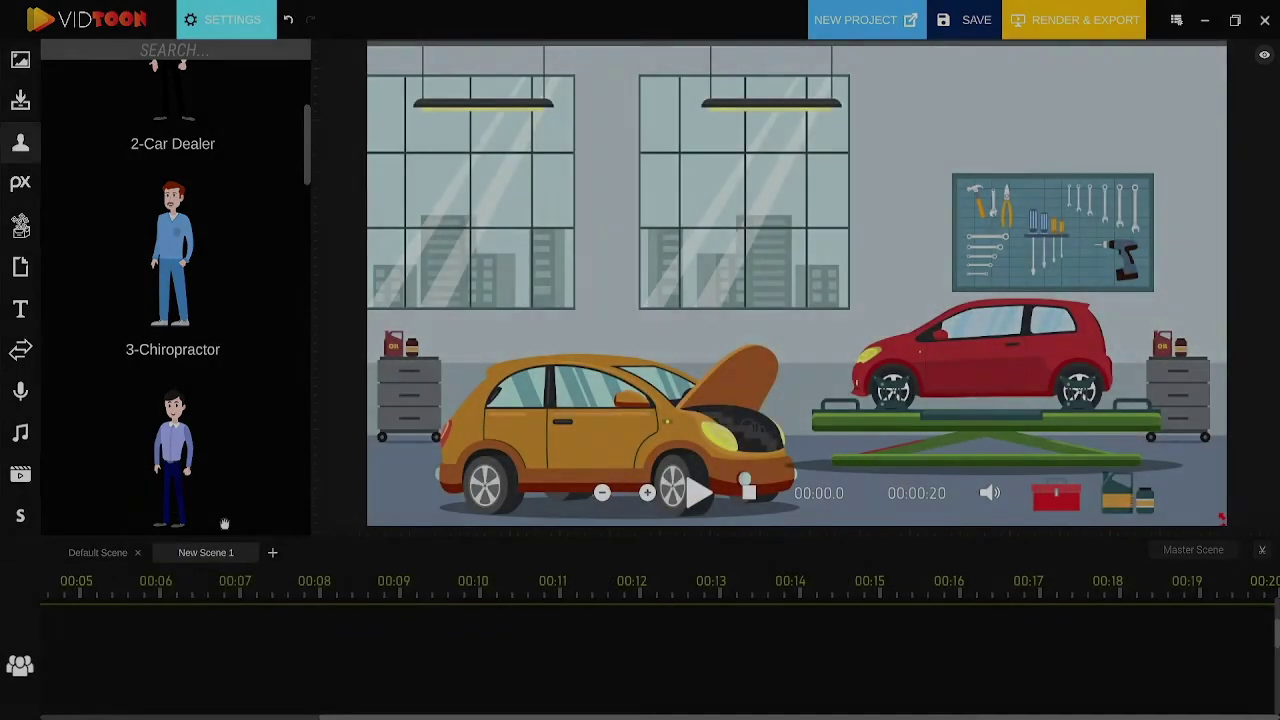
drag(223, 523, 3, 649)
click(120, 716)
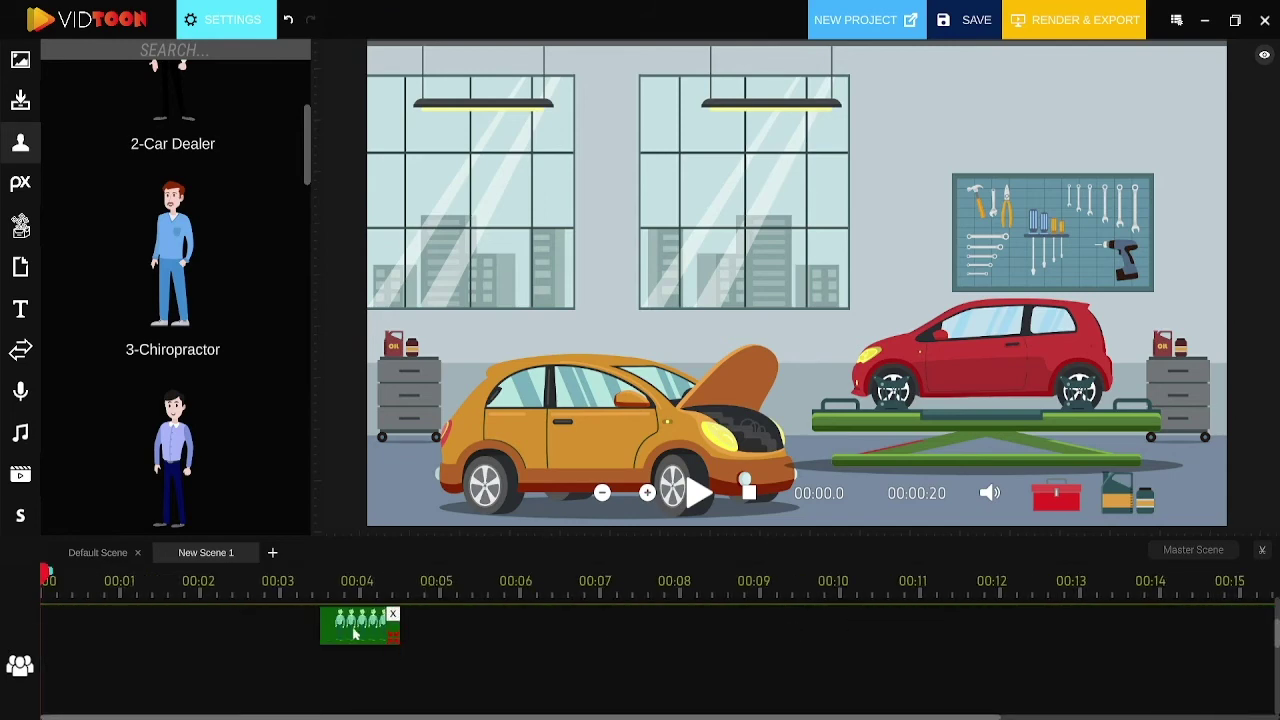
drag(354, 632, 114, 648)
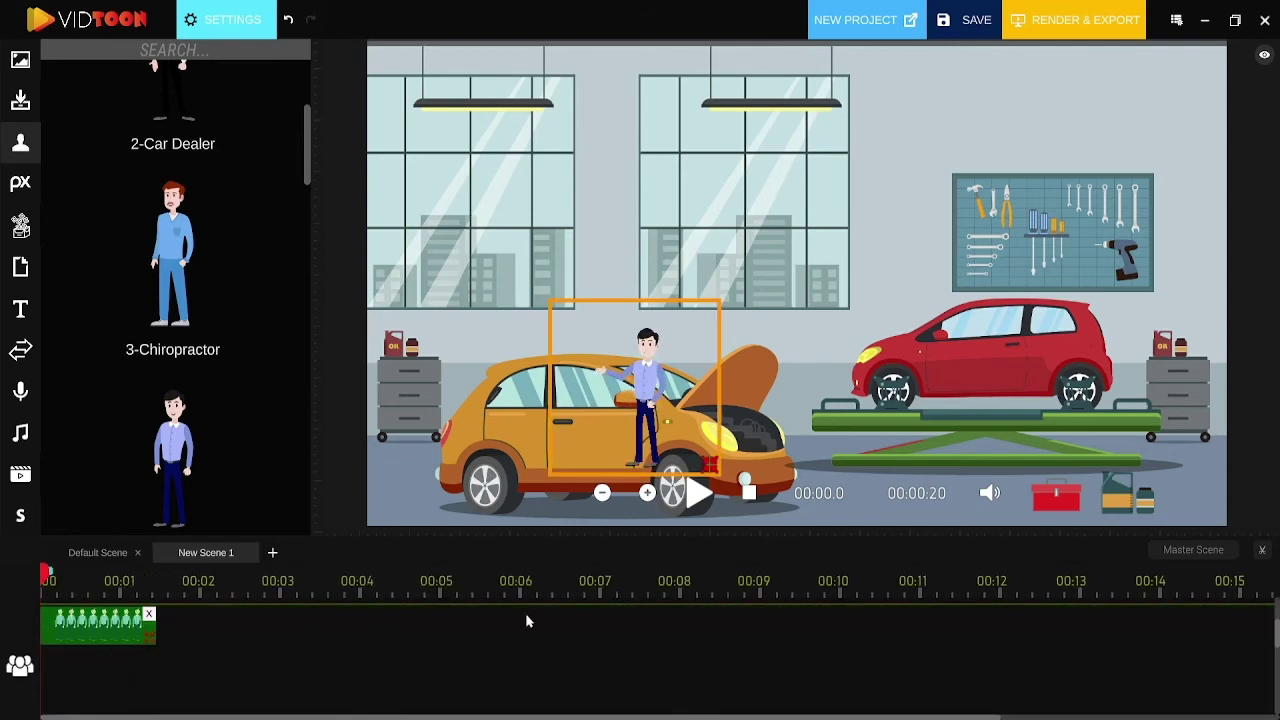
drag(526, 621, 743, 614)
Enlarge the character beside the lifted red car, switch it to the ponytailed woman's 1-Speaking animation, and flip her
click(366, 224)
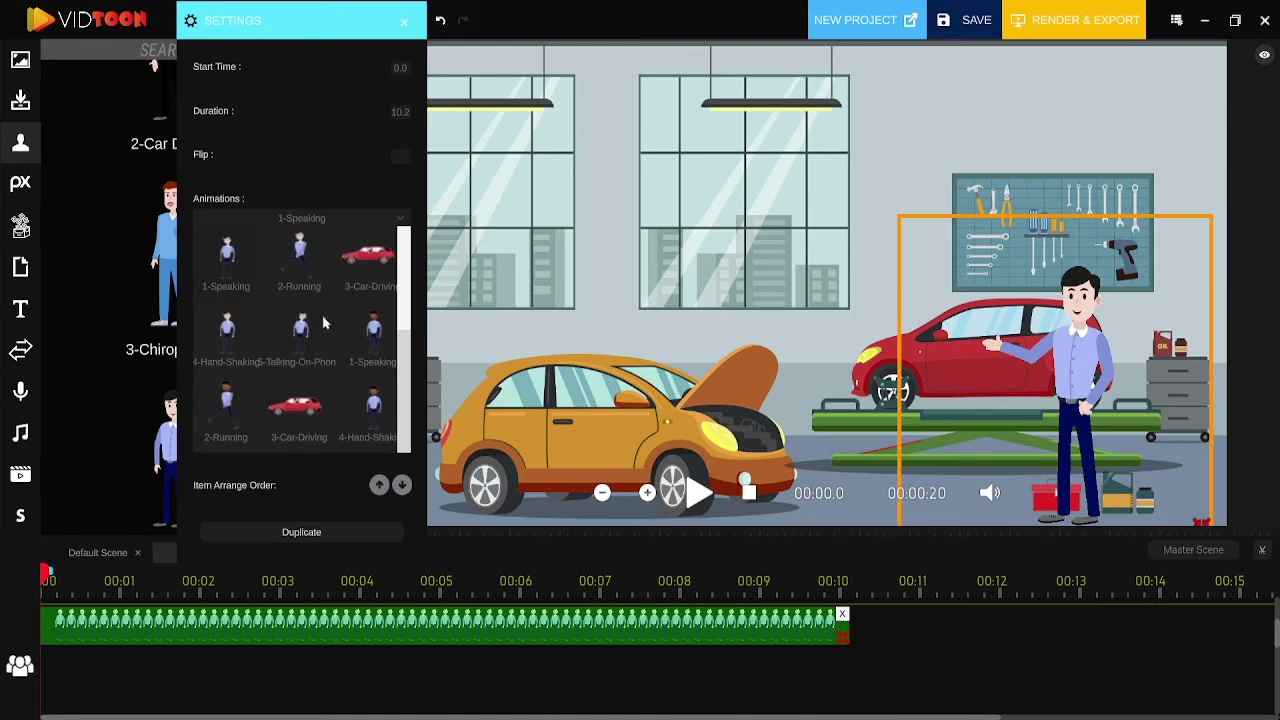
scroll(405, 370, down, 2)
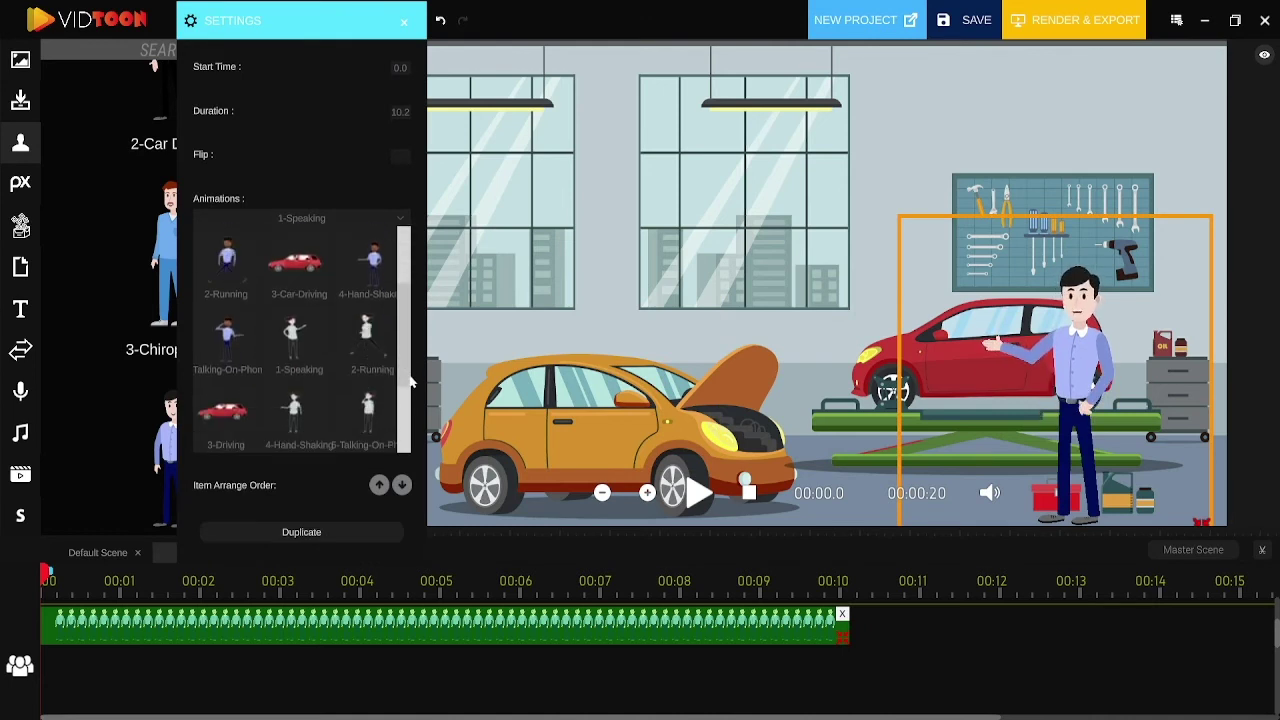
click(360, 298)
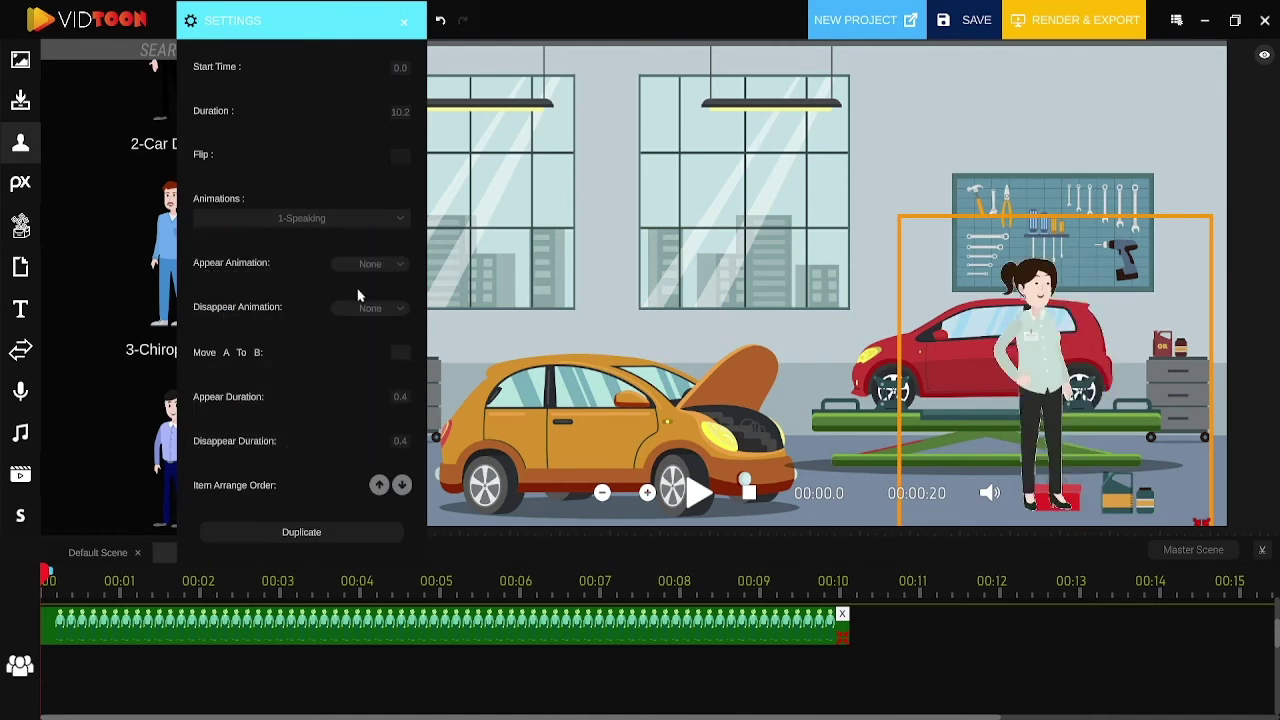
click(400, 156)
drag(1063, 330, 1065, 352)
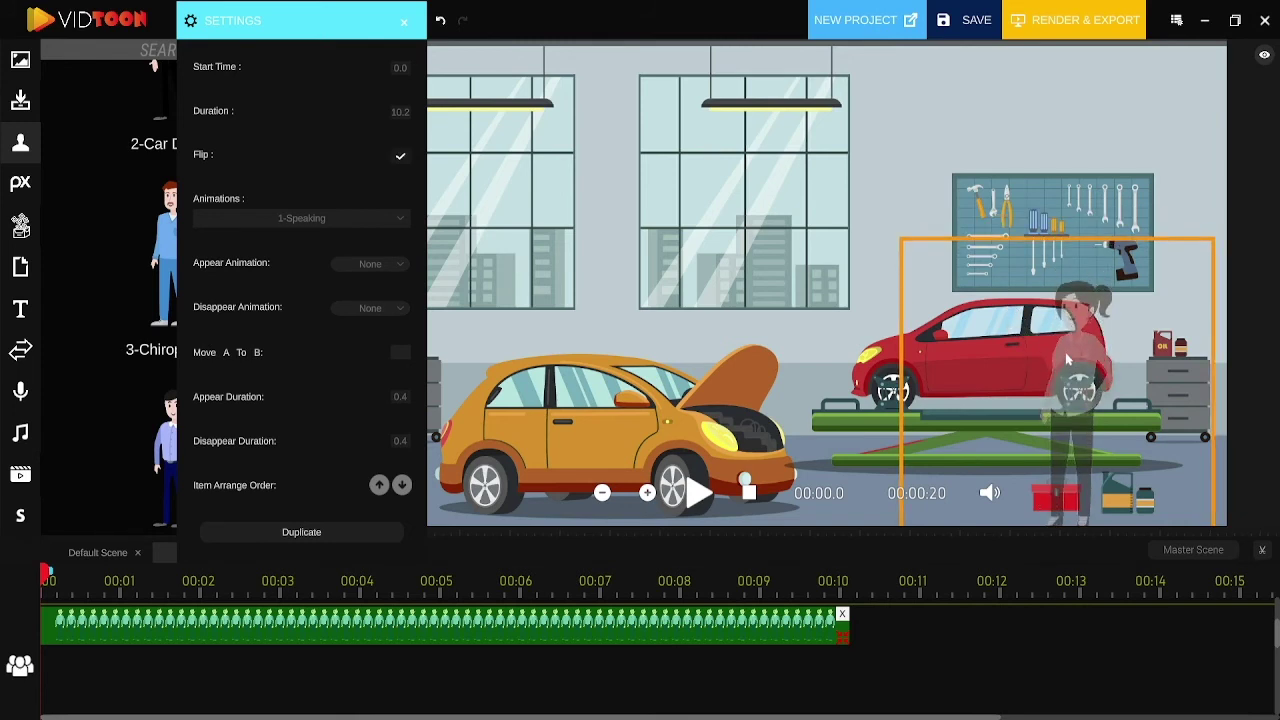
click(405, 22)
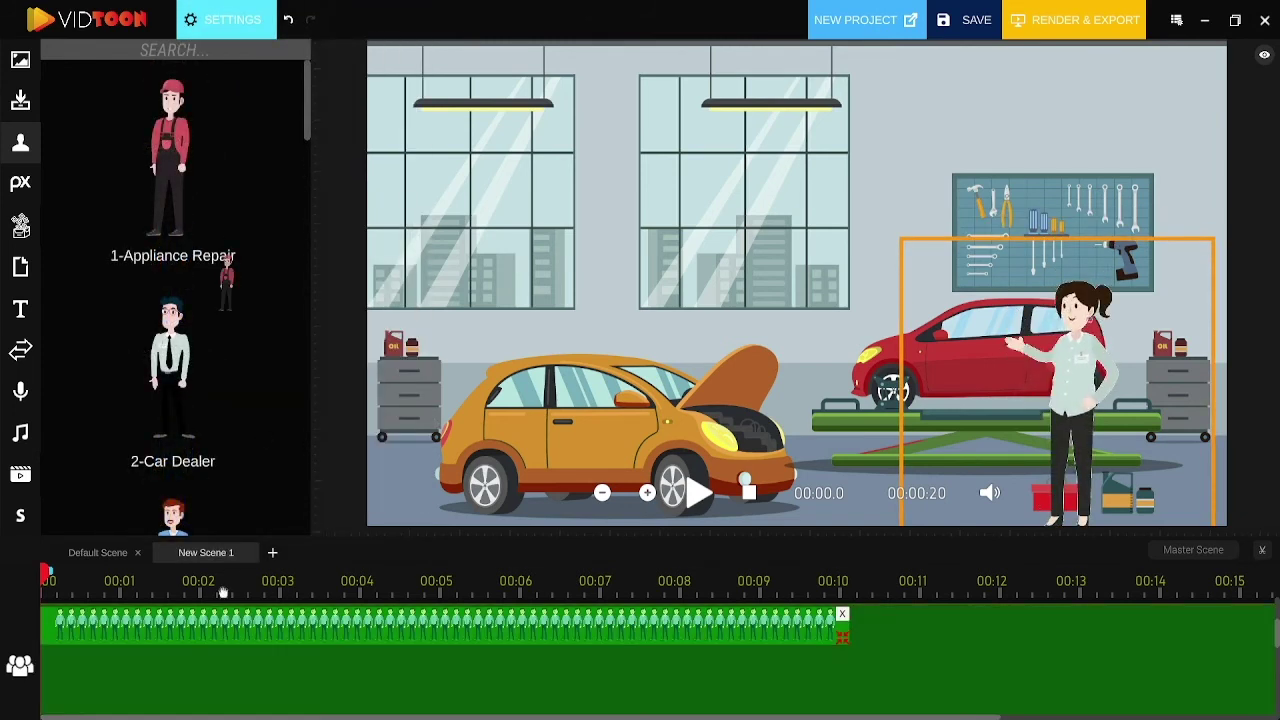
Add a flipped Appliance Repair character for 10.2 seconds with the second 4-Hand-Shaking animation, enlarged and facing the woman
drag(223, 592, 303, 675)
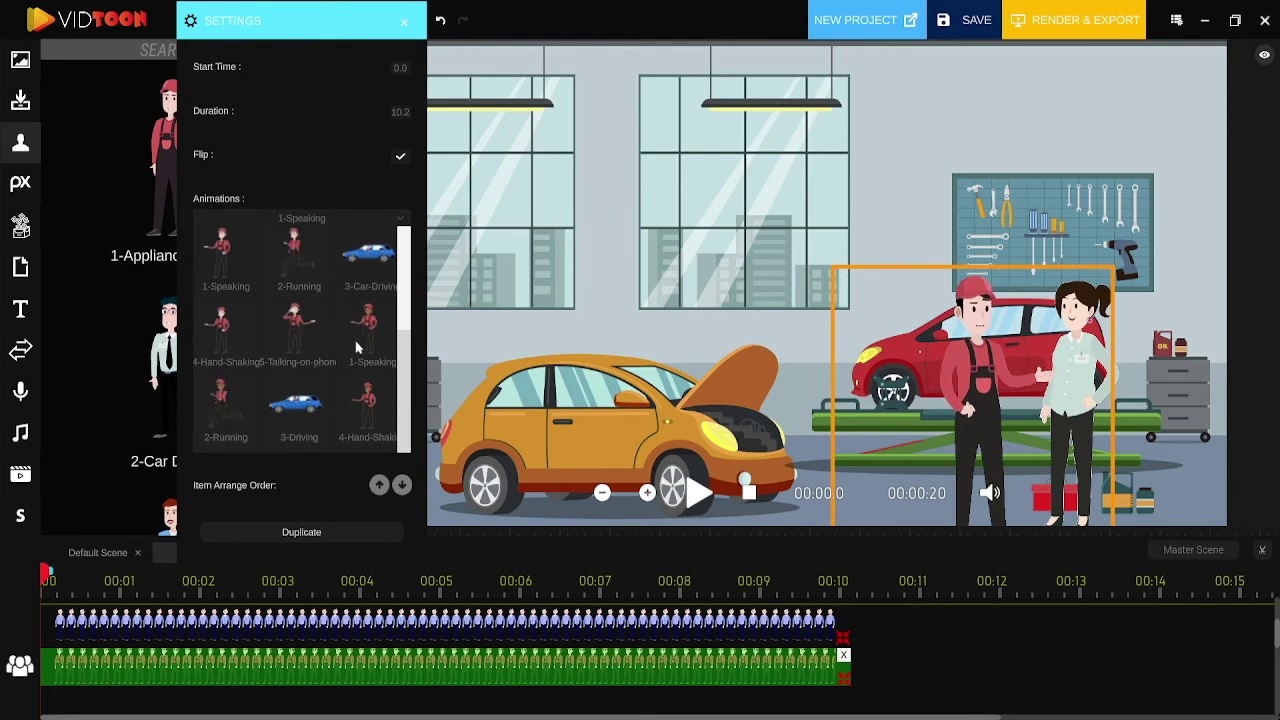
click(364, 417)
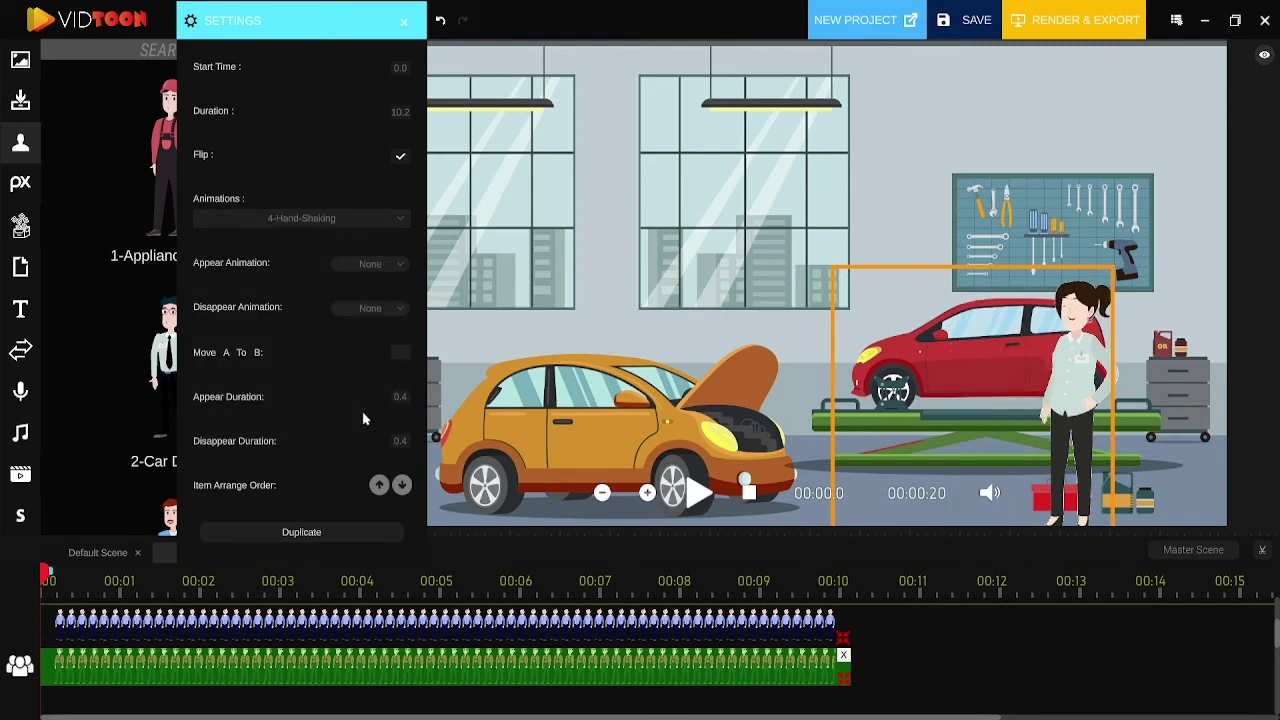
mouse_move(980, 408)
mouse_down()
mouse_move(988, 376)
mouse_move(987, 404)
mouse_up()
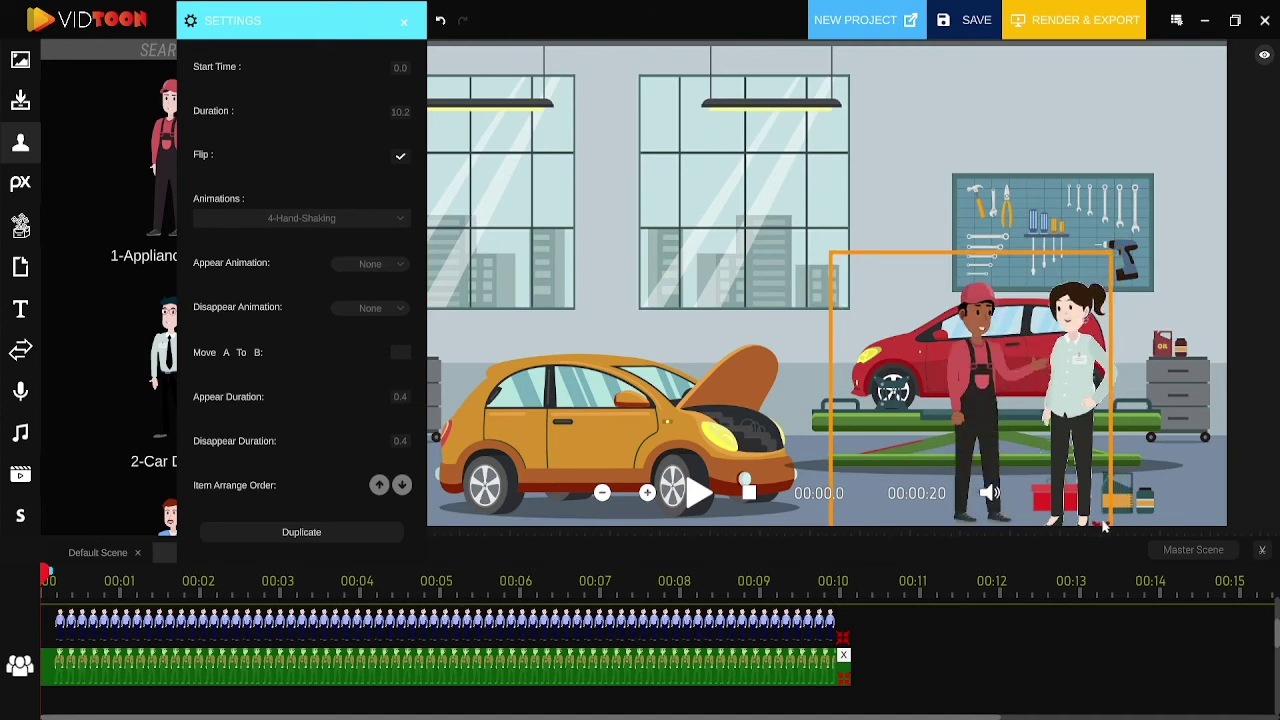
drag(1050, 467, 1096, 510)
drag(1002, 443, 1032, 470)
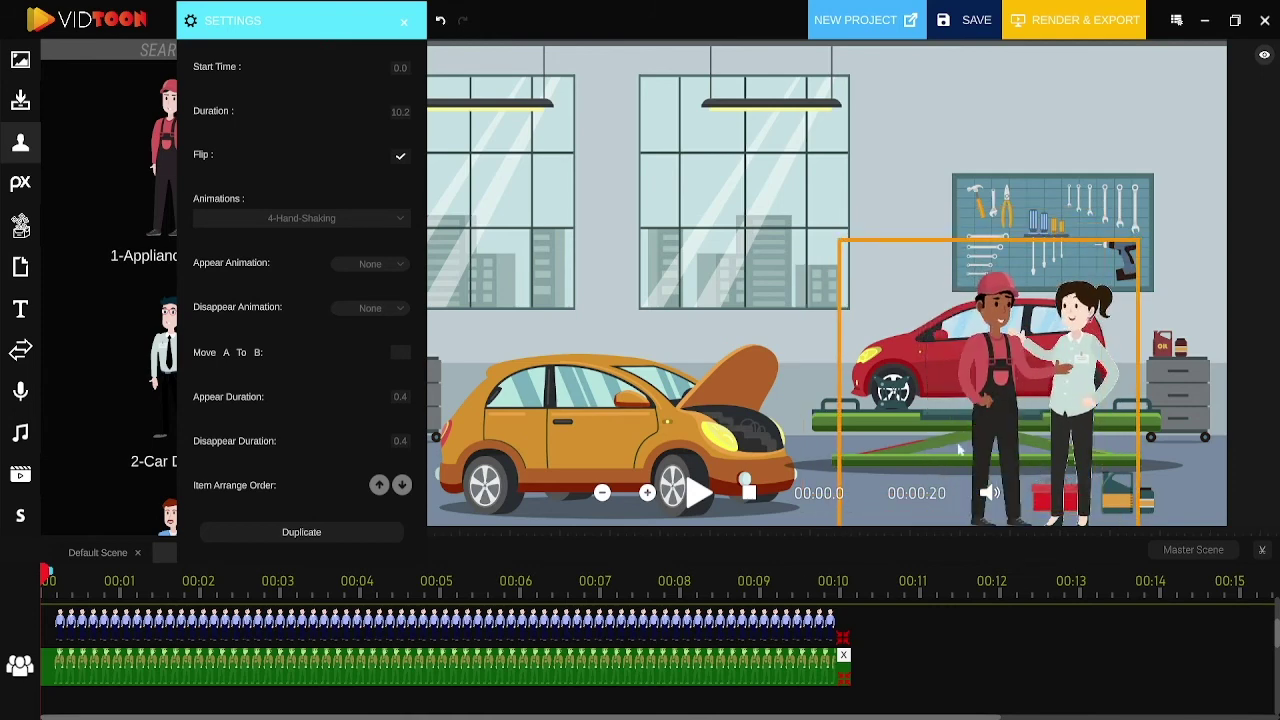
Shift the woman slightly right to line up with the repairman's handshake, and preview the garage scene
click(770, 622)
drag(1099, 361, 1111, 361)
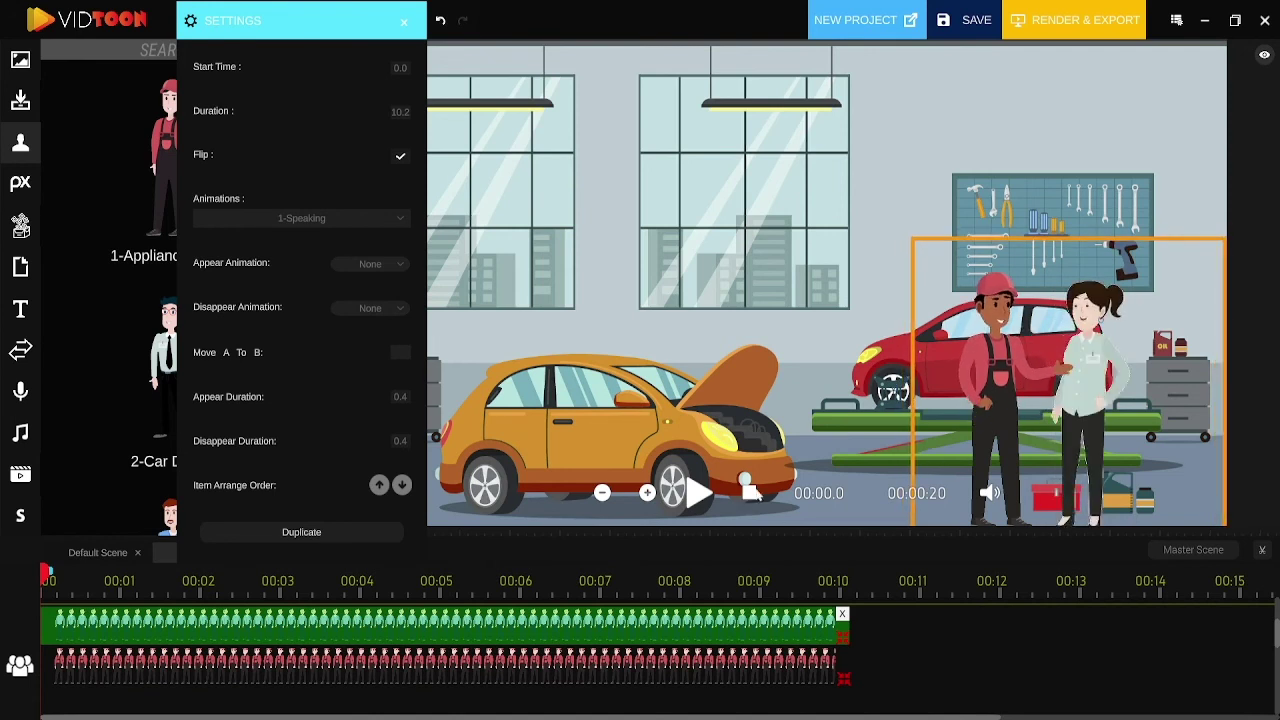
click(755, 491)
click(698, 492)
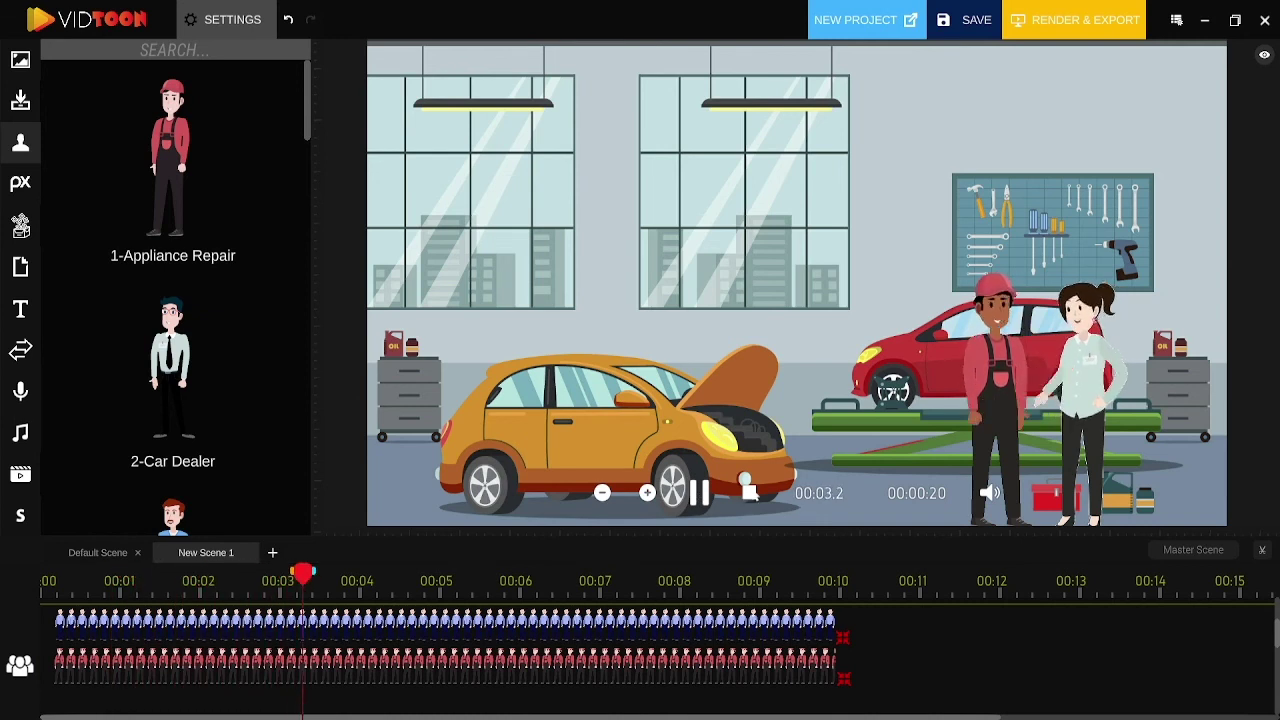
click(750, 491)
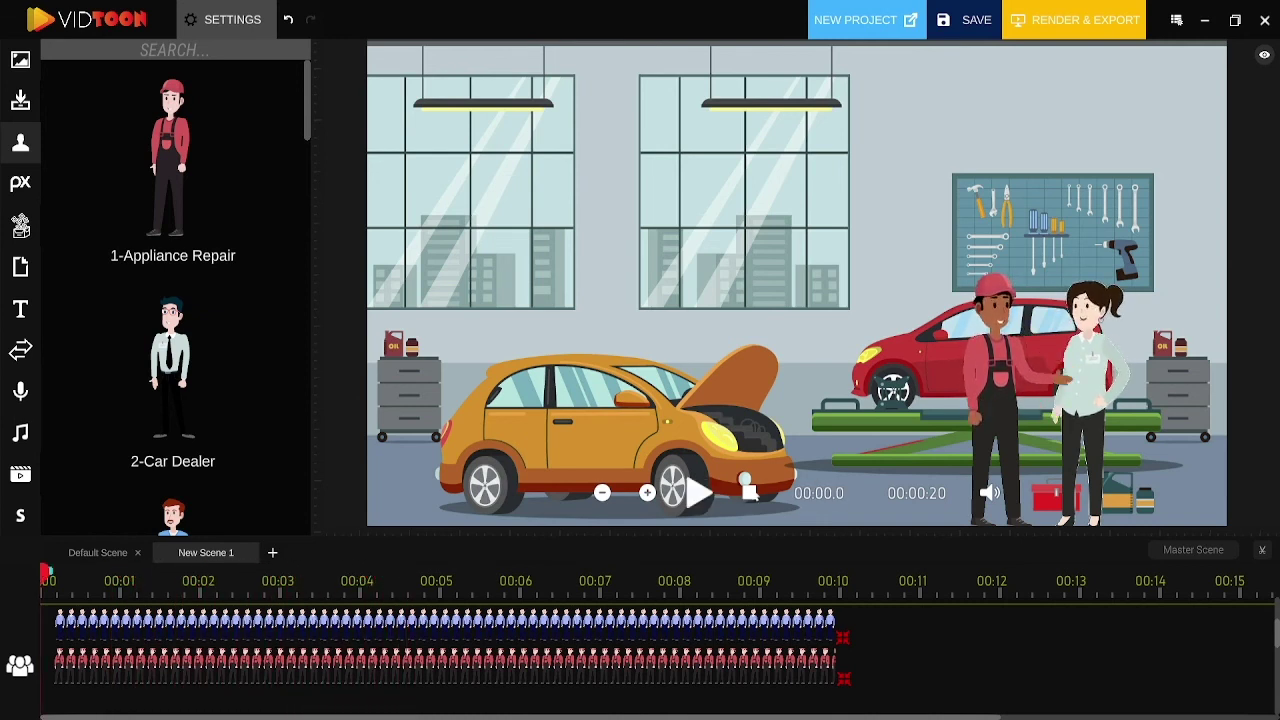